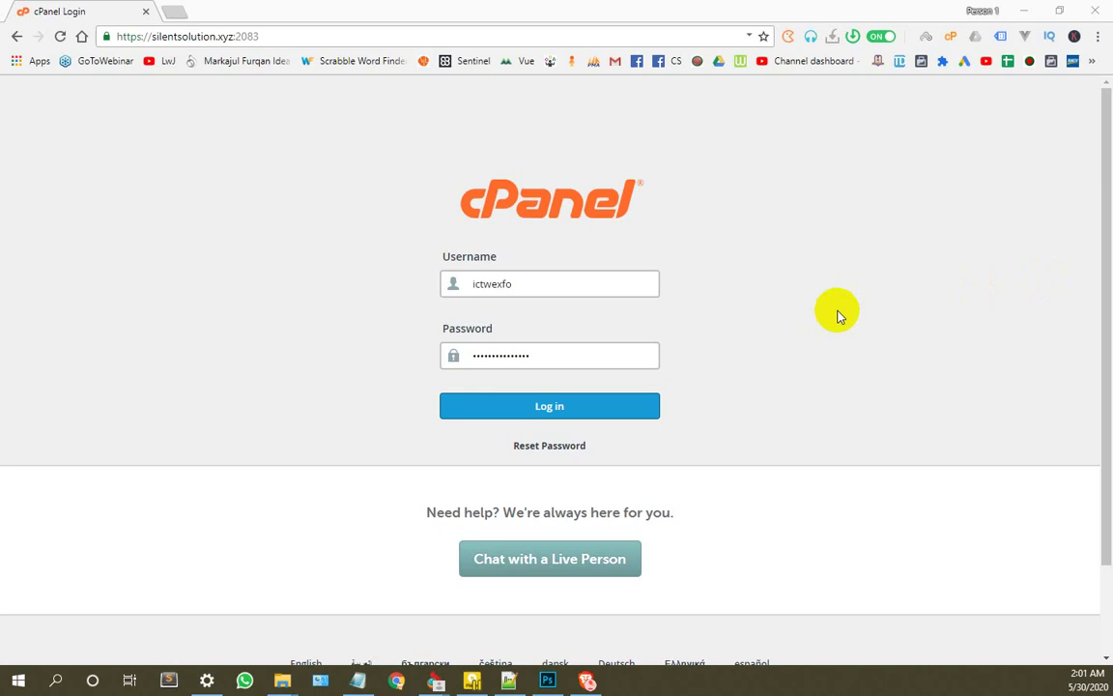
Sign in with the account's credentials to reach the cPanel dashboard.
scroll(810, 375, "down", 2)
scroll(574, 306, "up", 1)
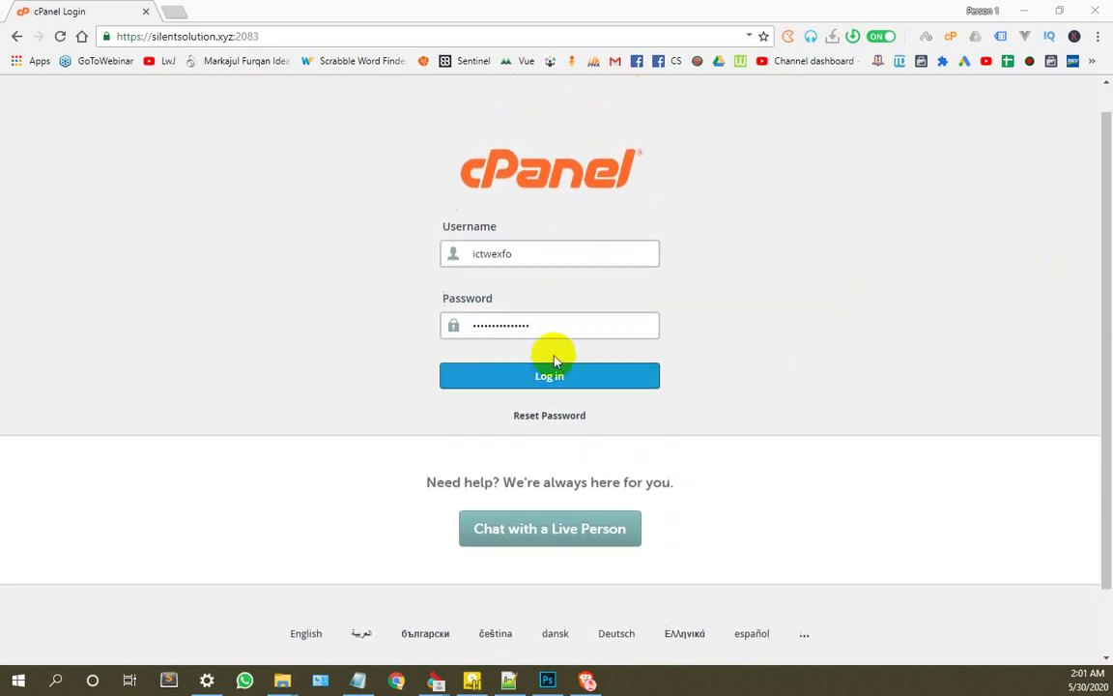
left_click(557, 377)
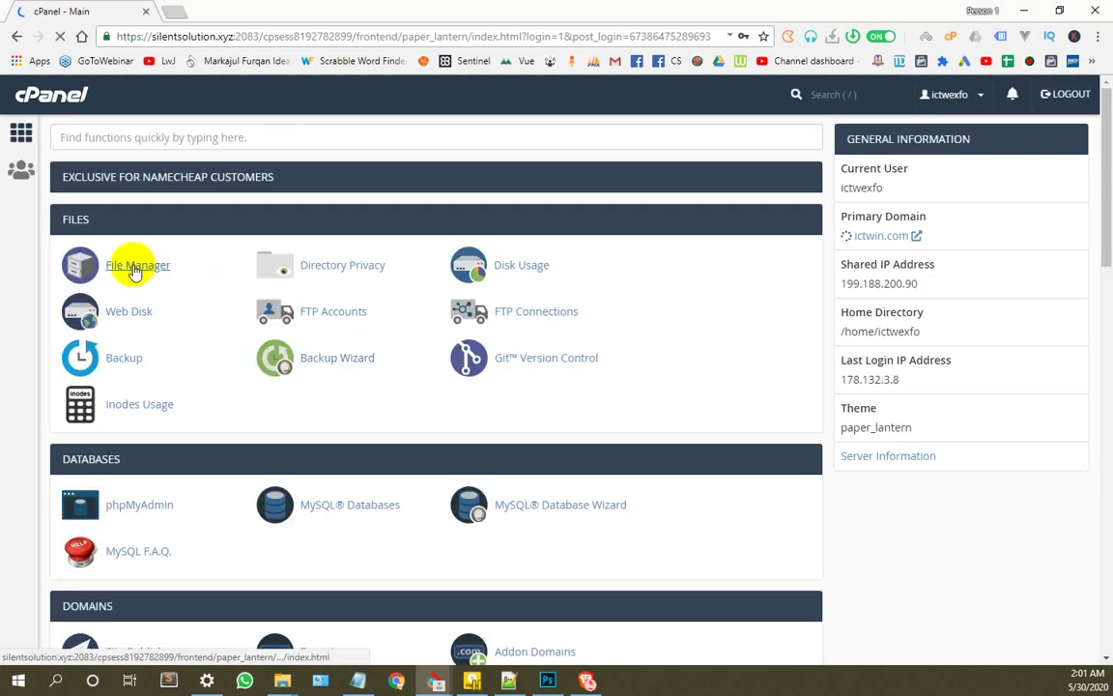
Browse the home directory listing in File Manager, then return to the cPanel - Main tab.
left_click(137, 267)
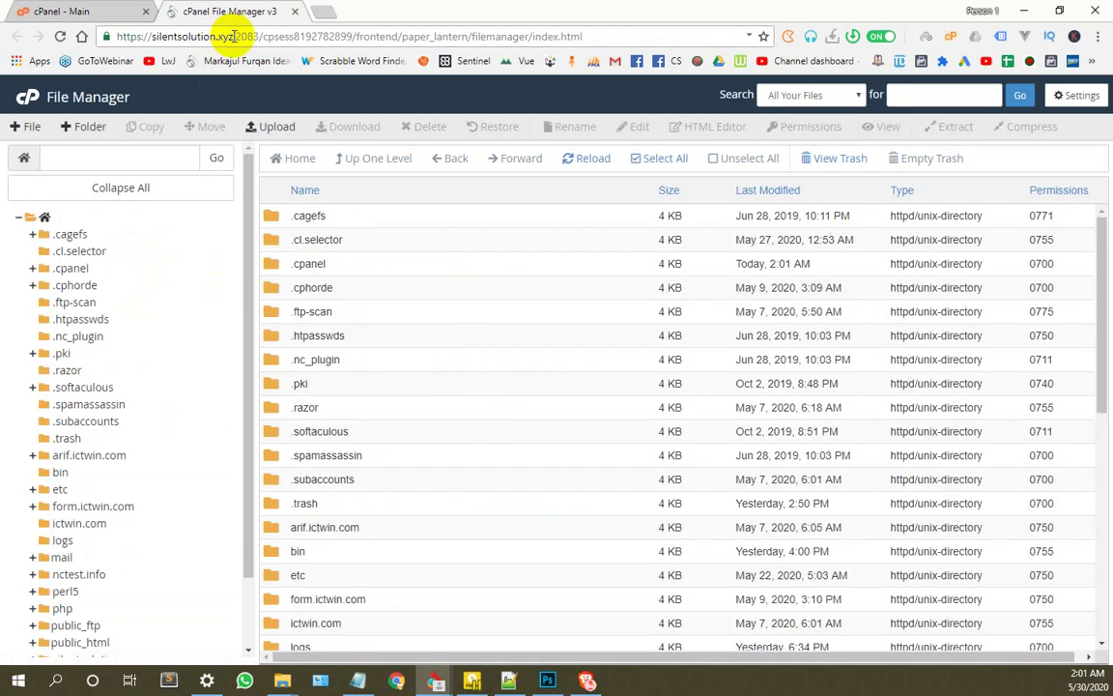
left_click_drag(230, 36, 55, 30)
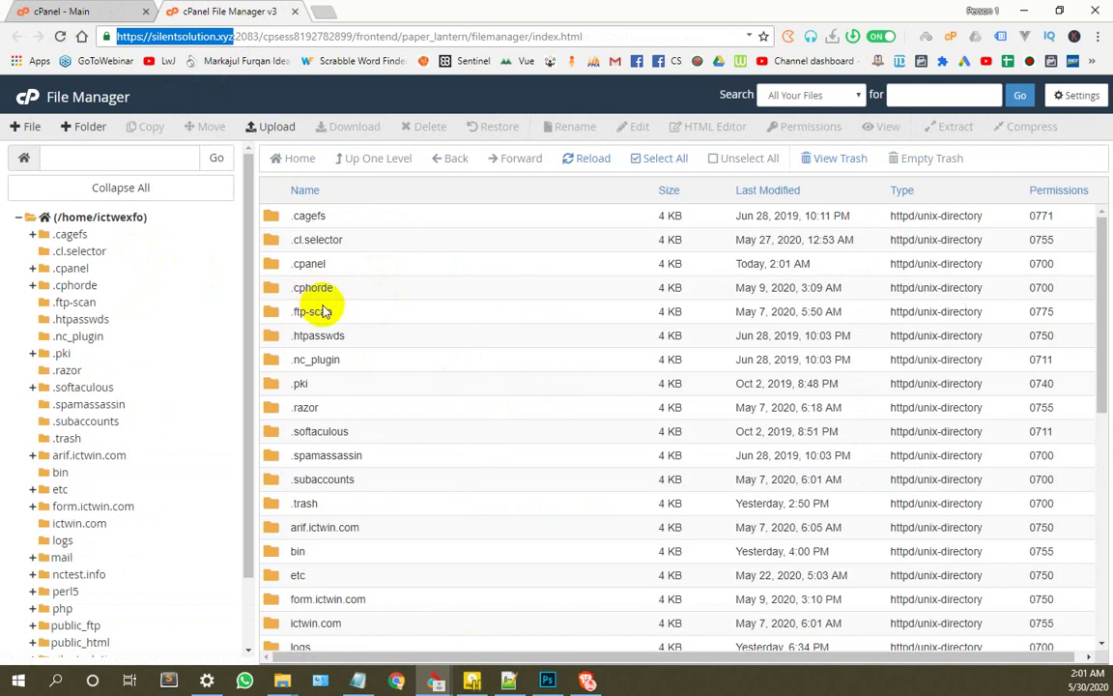
scroll(325, 311, "down", 3)
scroll(325, 311, "down", 3)
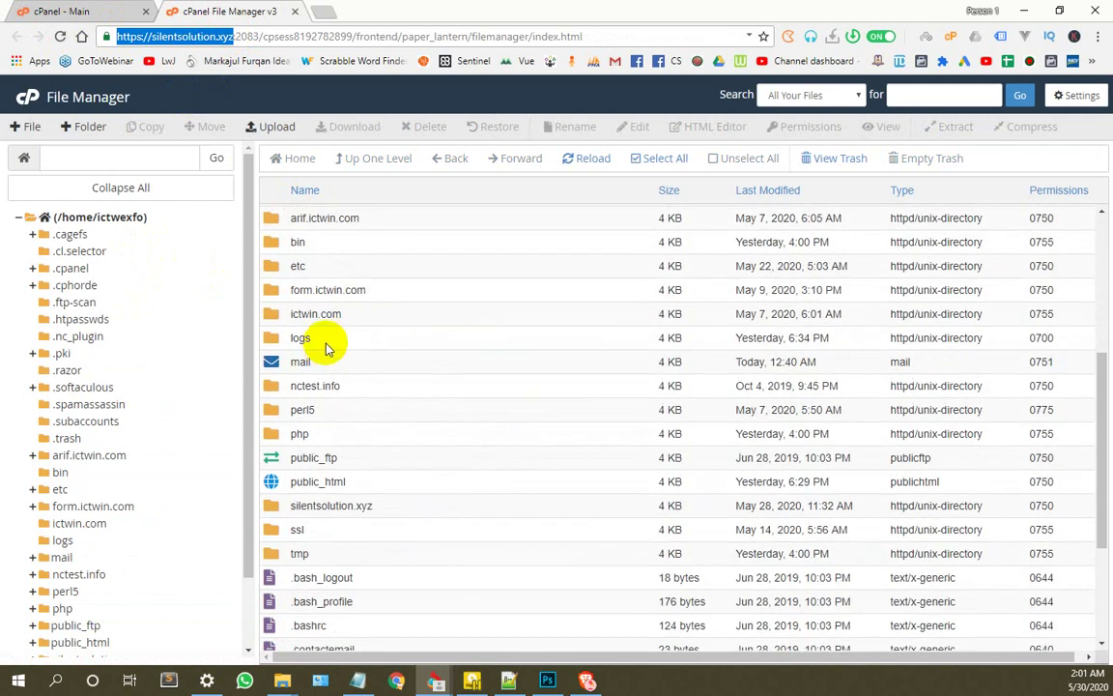
scroll(323, 386, "up", 6)
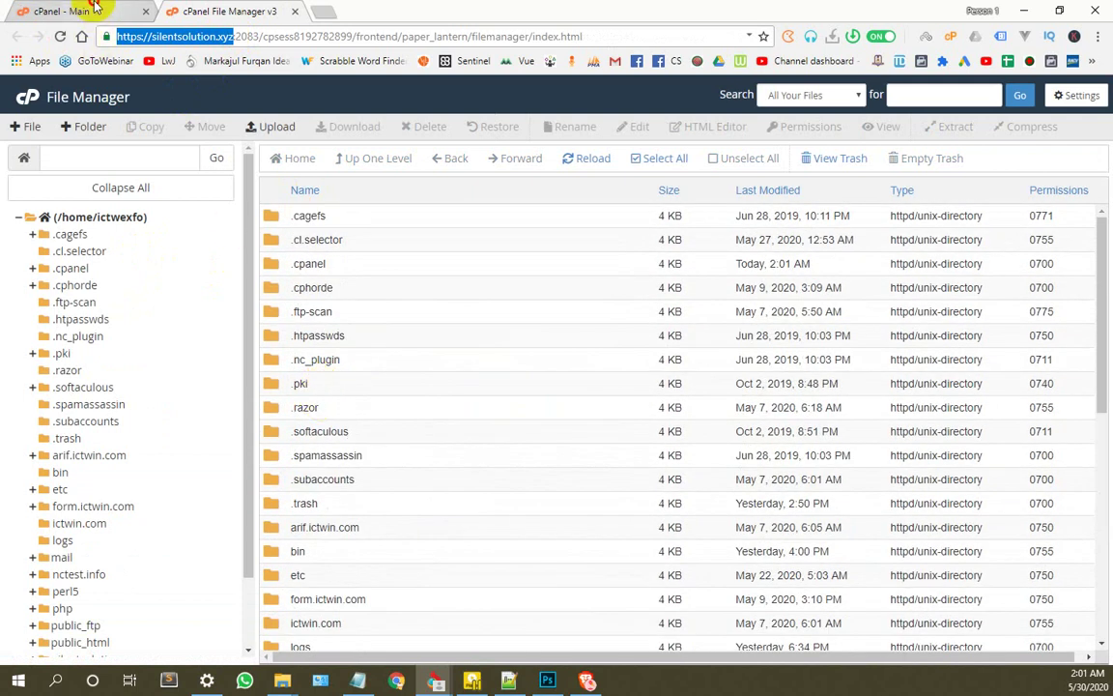
left_click(94, 8)
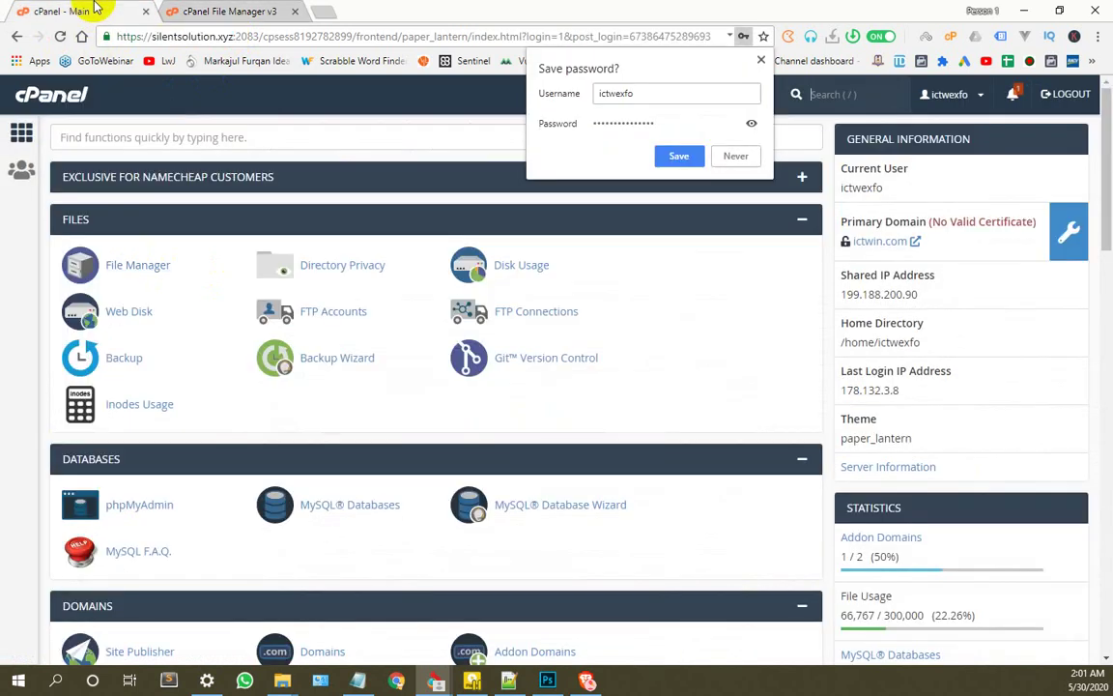
Dismiss the save-password prompt and open Laravel from the Softaculous Apps Installer scripts.
left_click(762, 62)
scroll(208, 362, "down", 6)
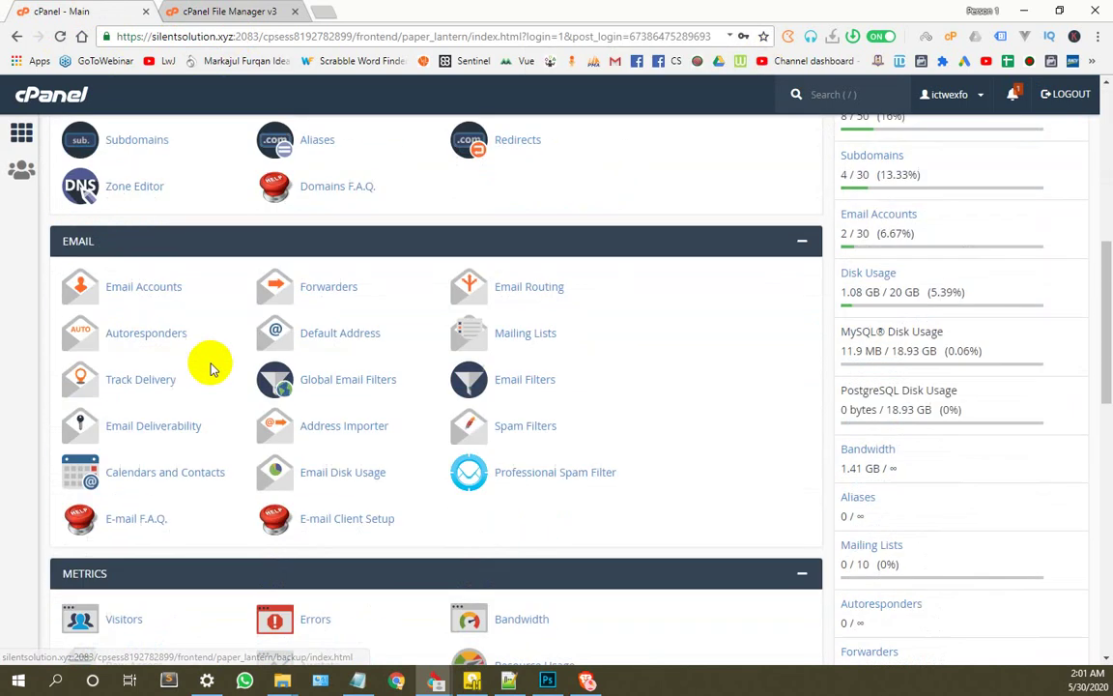
scroll(211, 367, "down", 8)
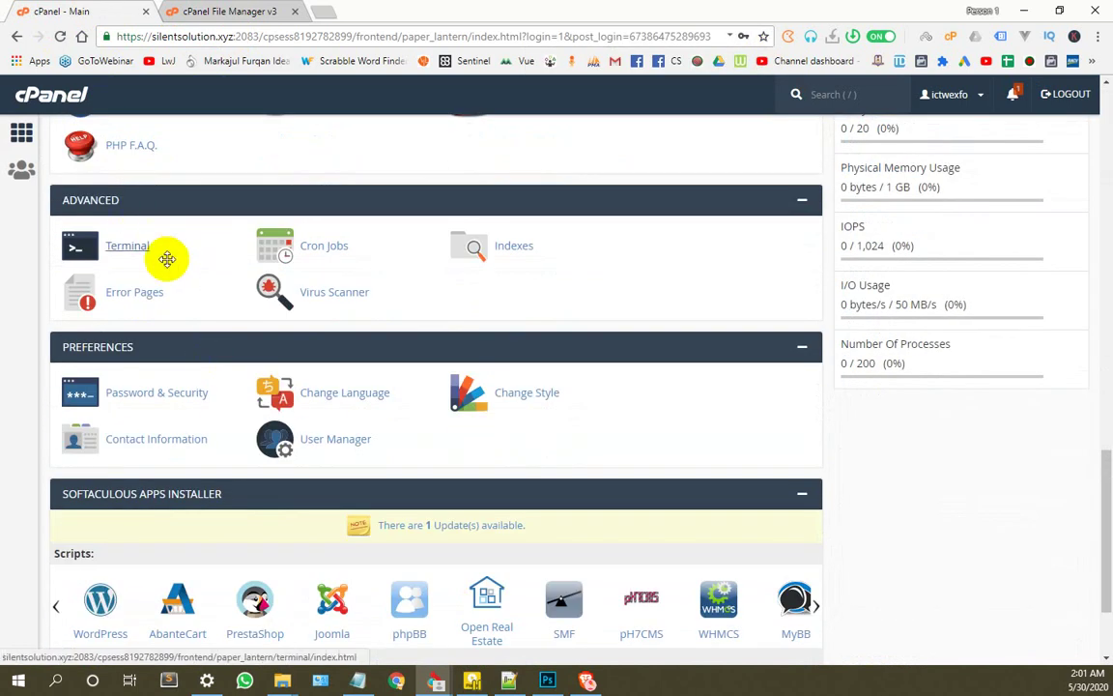
scroll(168, 258, "up", 14)
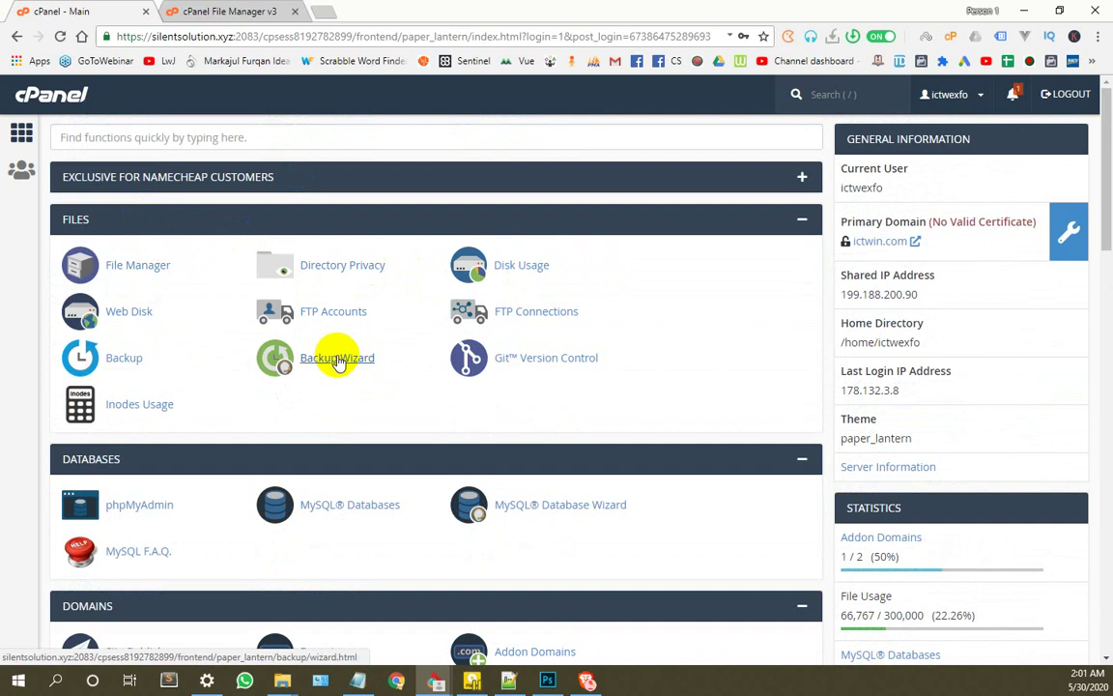
scroll(333, 352, "down", 14)
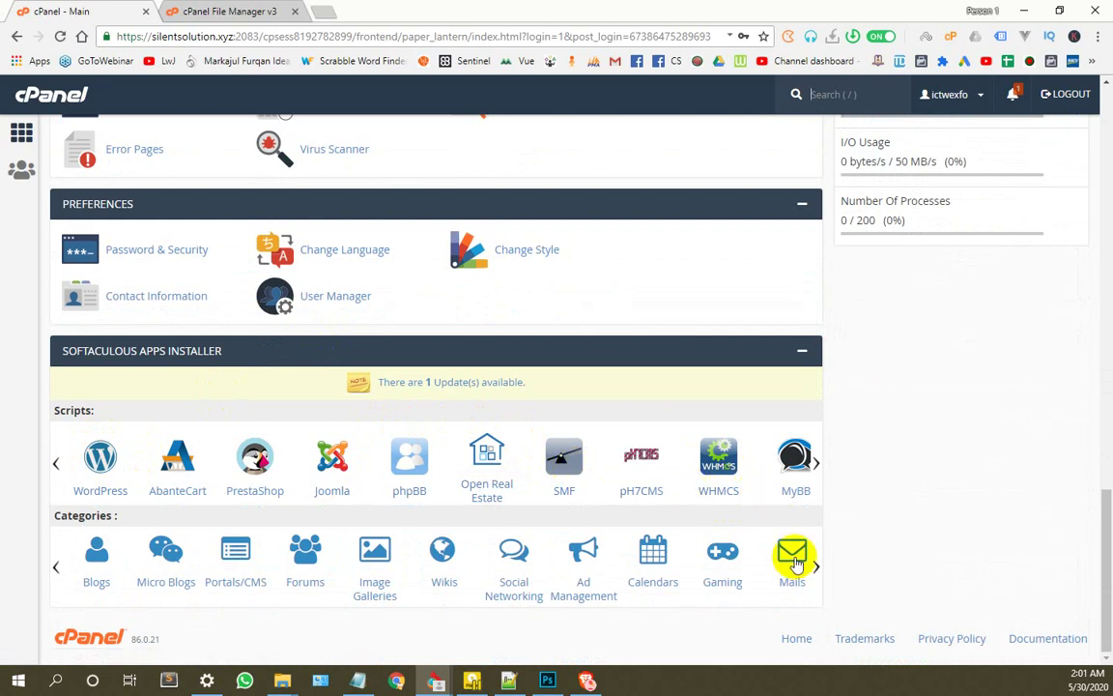
mouse_move(816, 567)
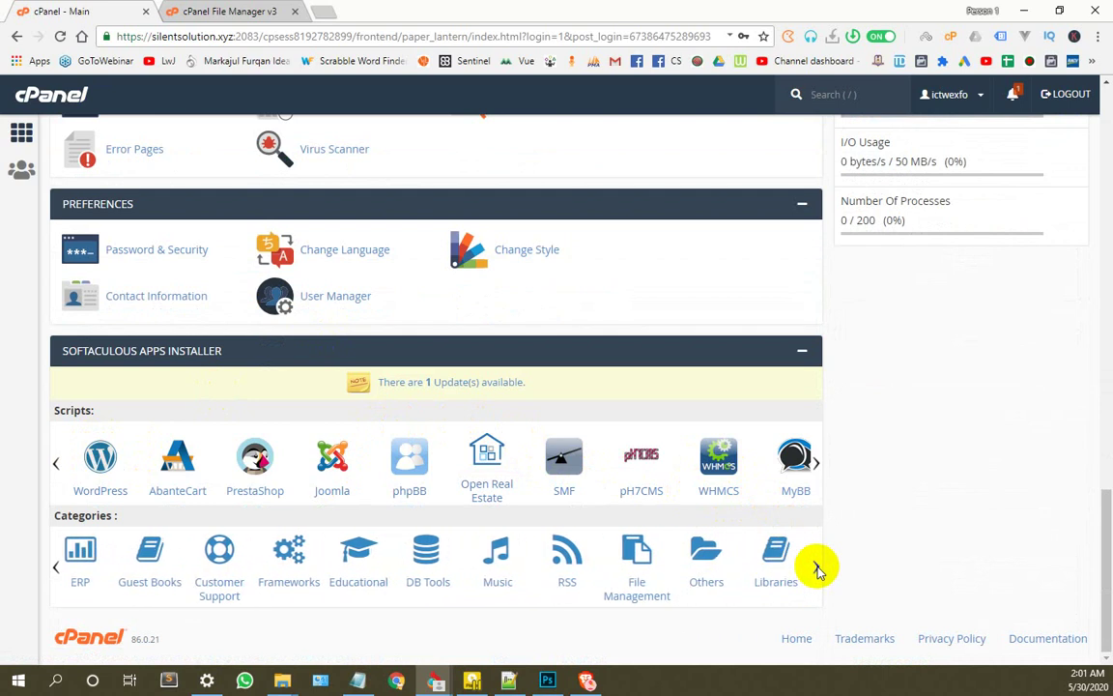
mouse_move(816, 462)
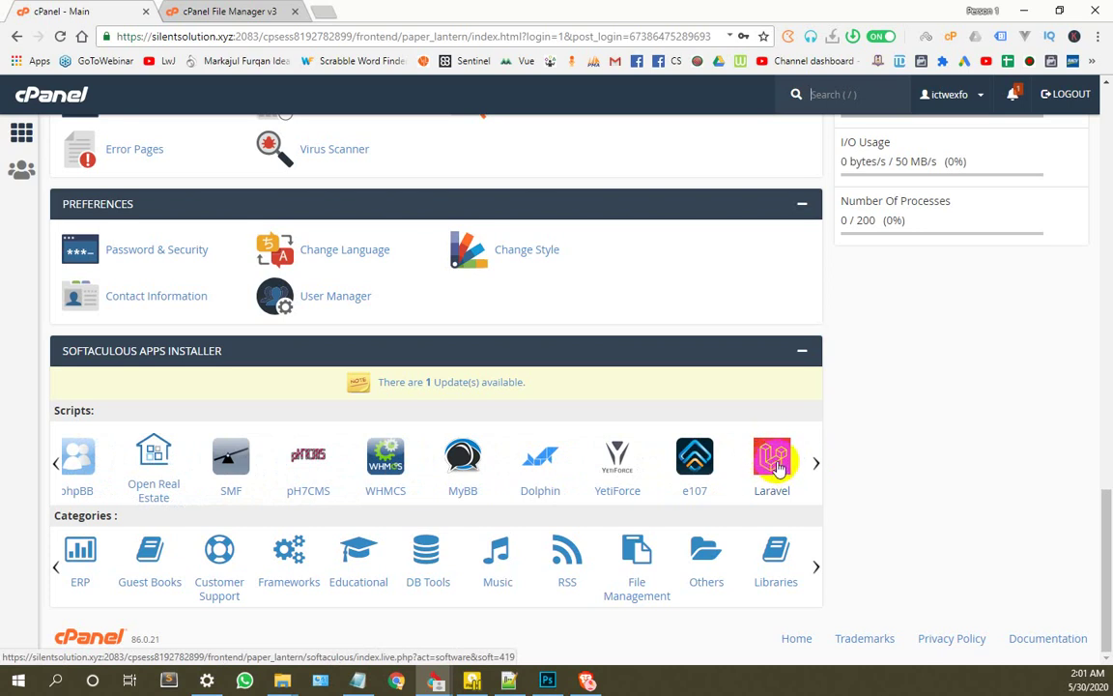
left_click(778, 467)
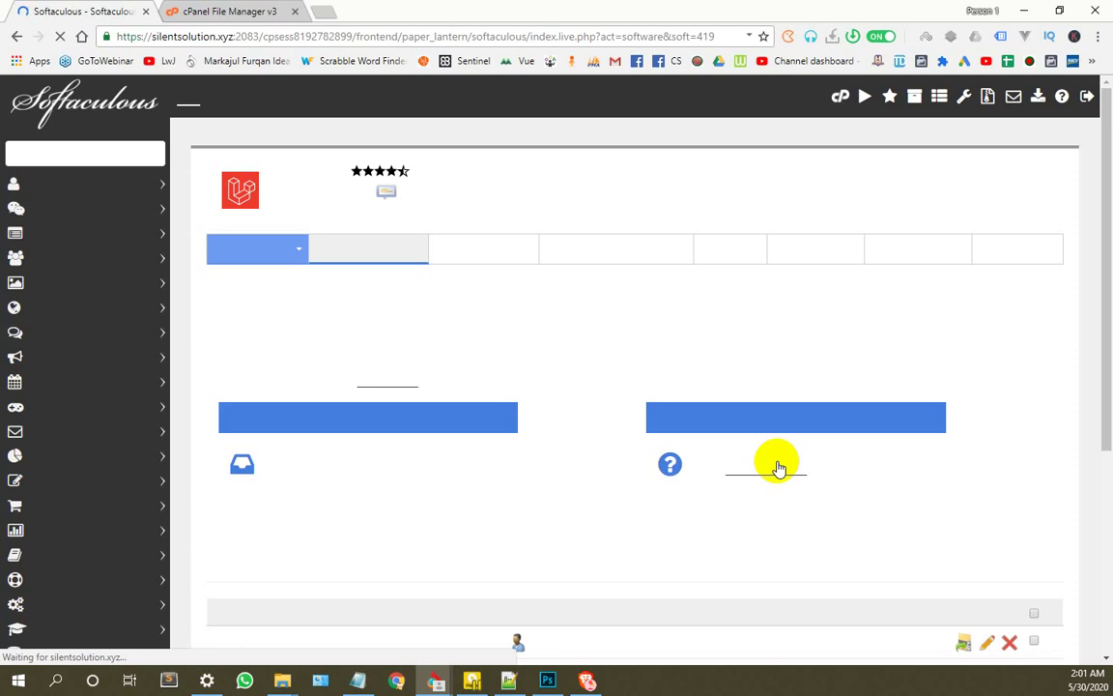
Review the three existing Laravel installations, then expand the Install tab's install-type options.
scroll(509, 429, "down", 4)
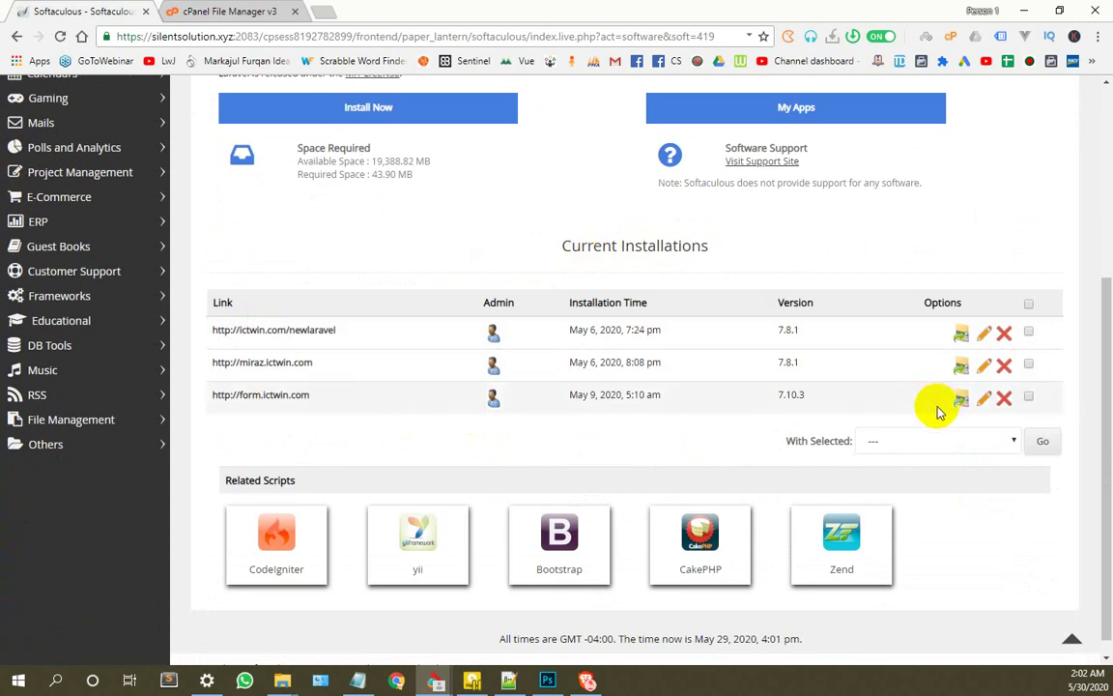
scroll(819, 377, "up", 3)
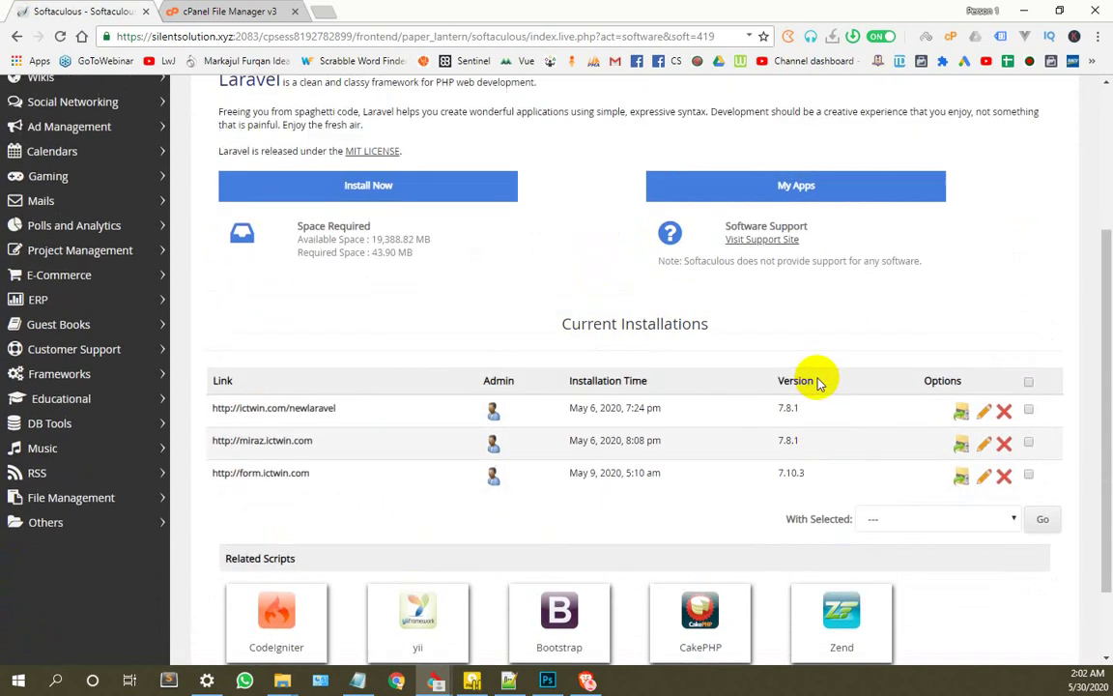
left_click(297, 253)
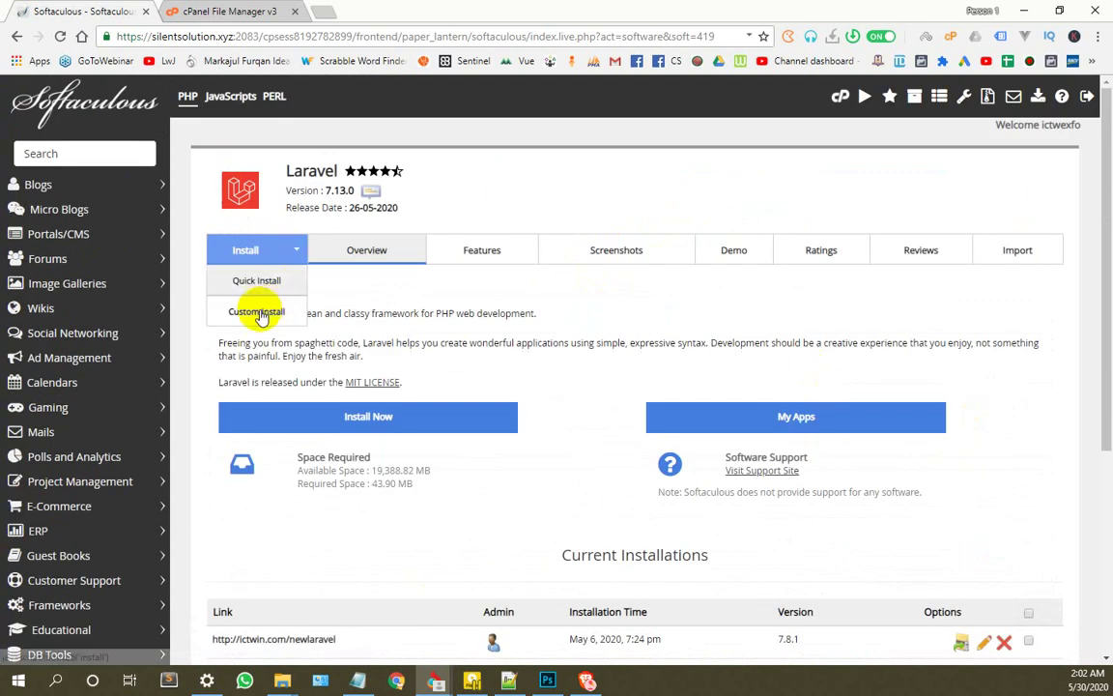
left_click(244, 309)
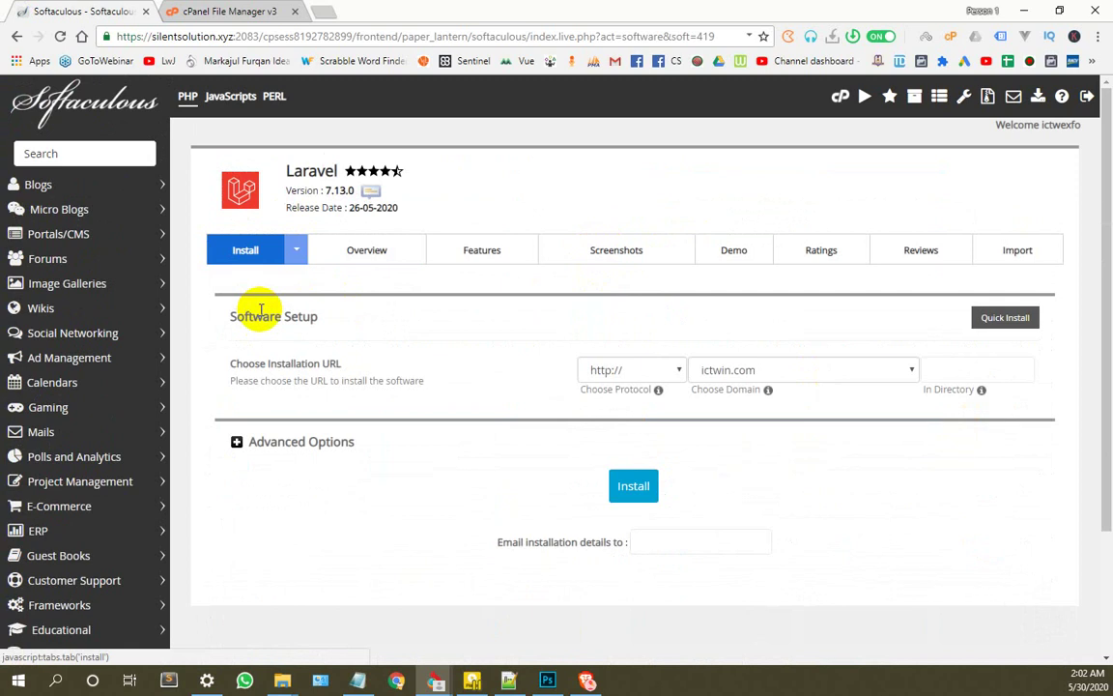
left_click(839, 375)
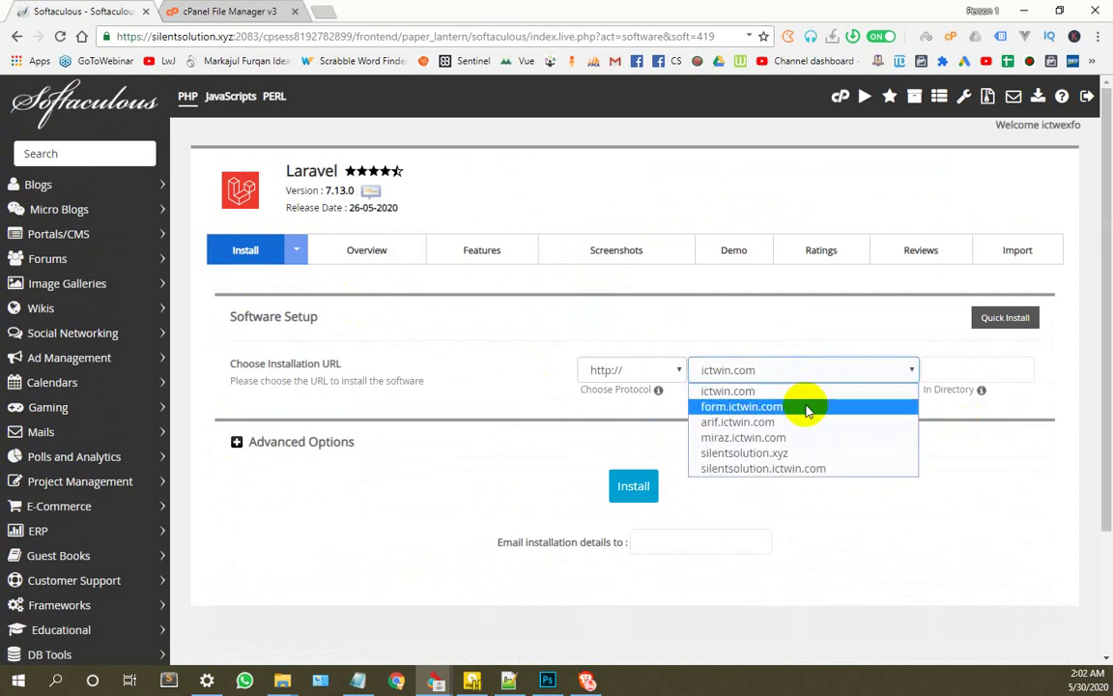
left_click(782, 454)
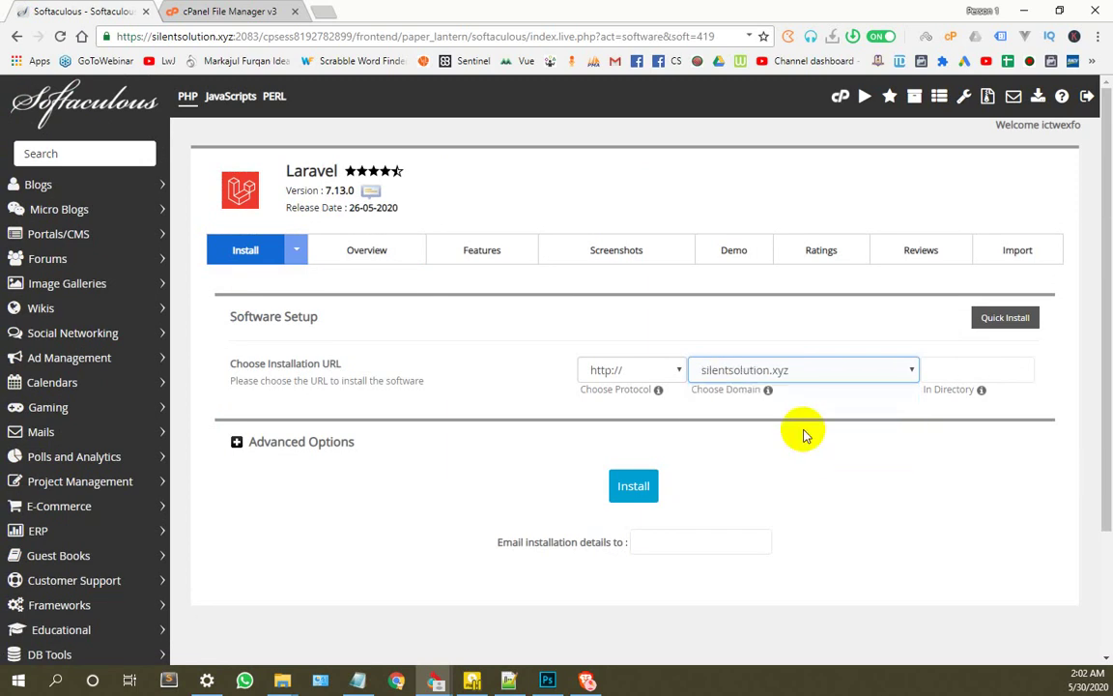
left_click(963, 369)
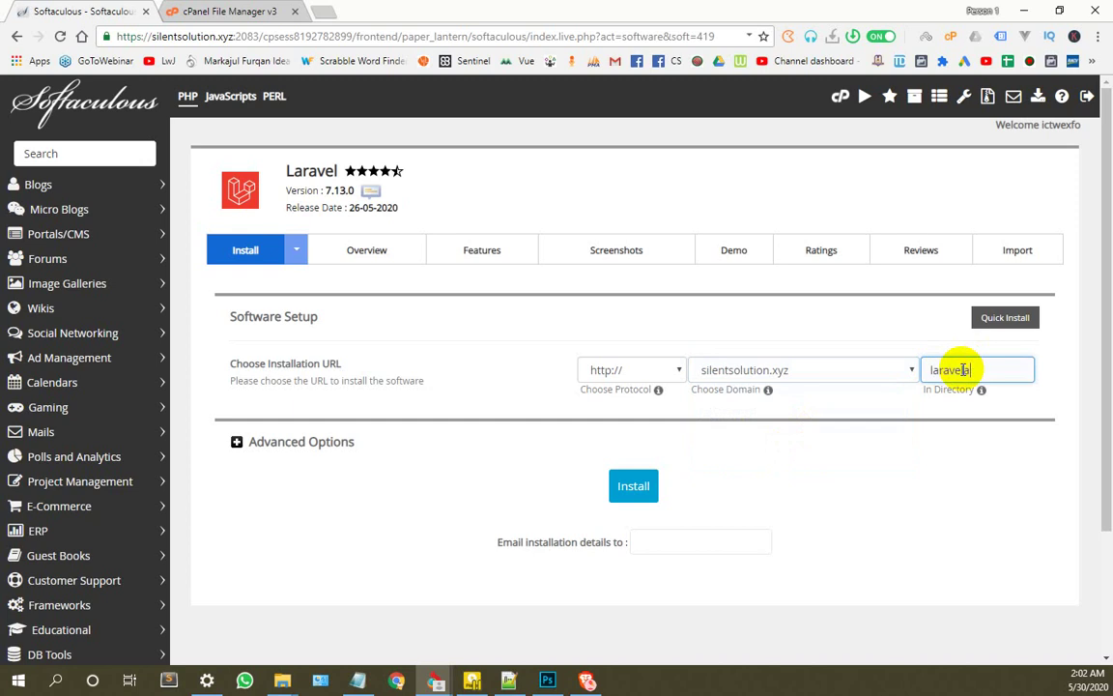
left_click(628, 375)
left_click(611, 421)
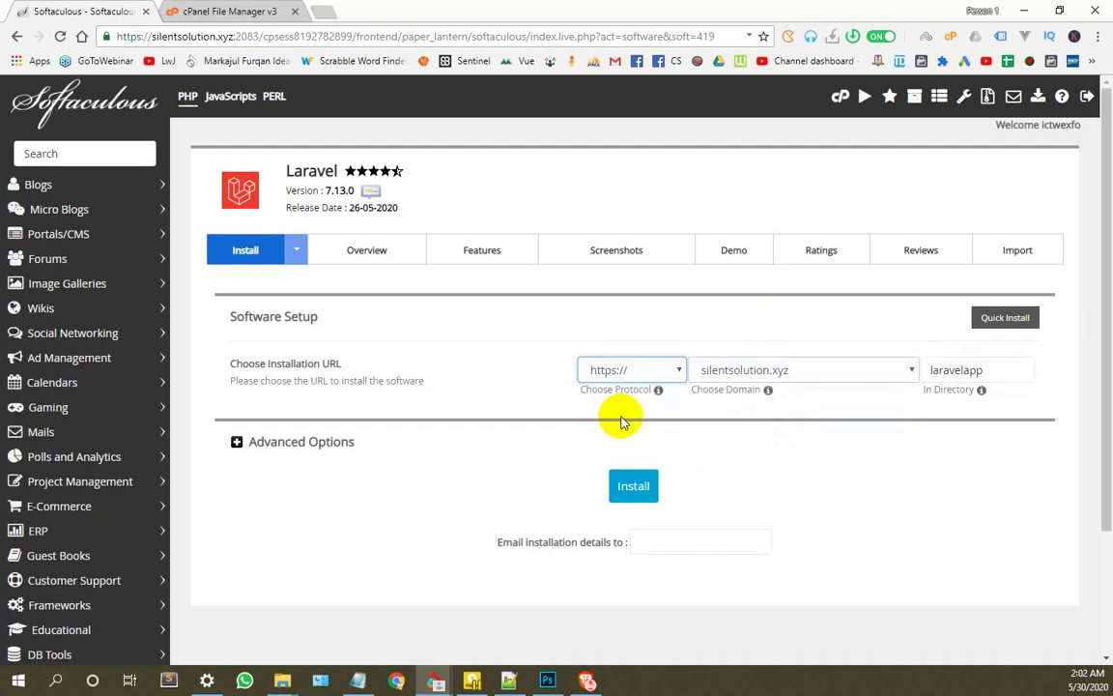
left_click(802, 372)
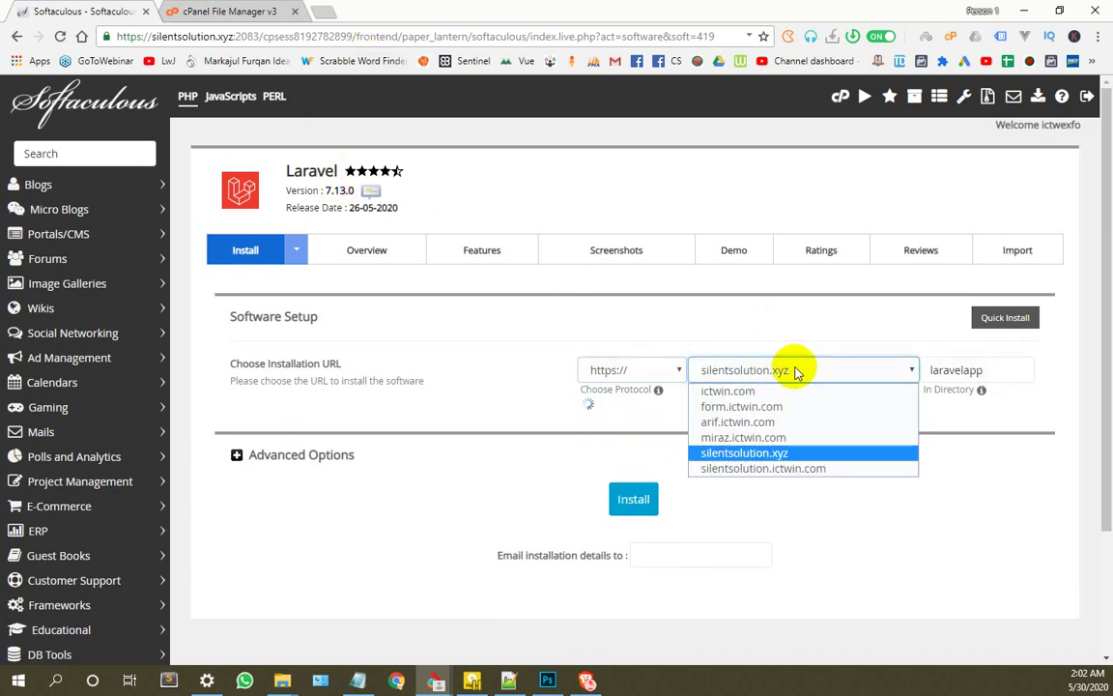
left_click(795, 372)
left_click(323, 11)
Load silentsolution.xyz/laravelapp in Chrome and confirm it shows an Error 404 page.
type("silentsolution.xyz")
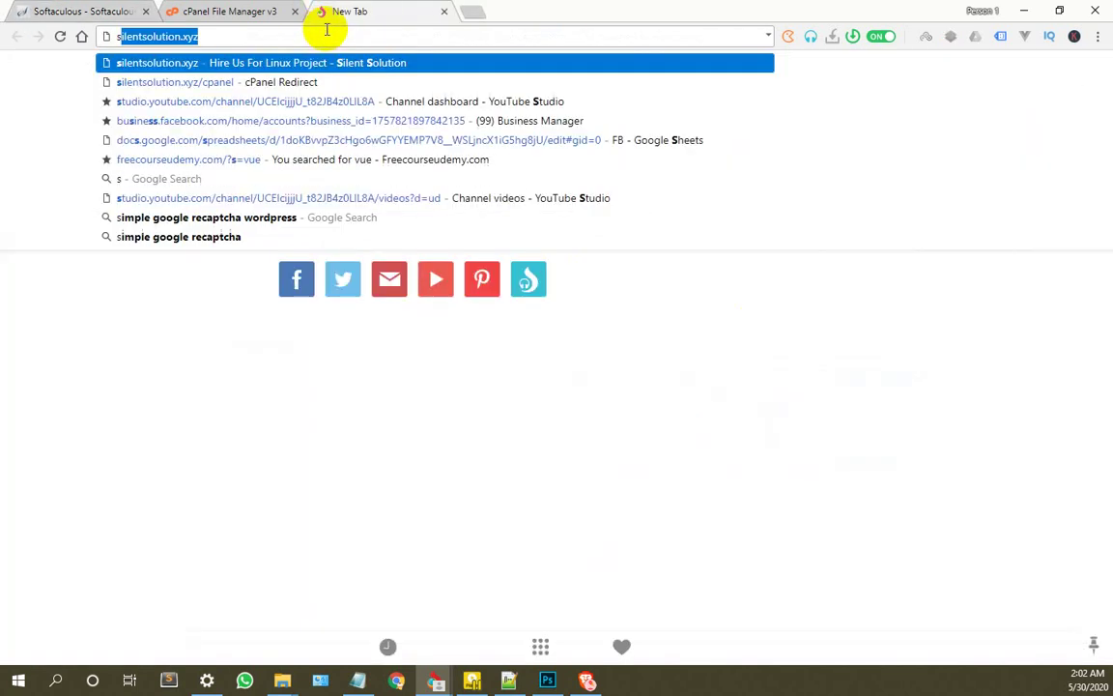
key("Return")
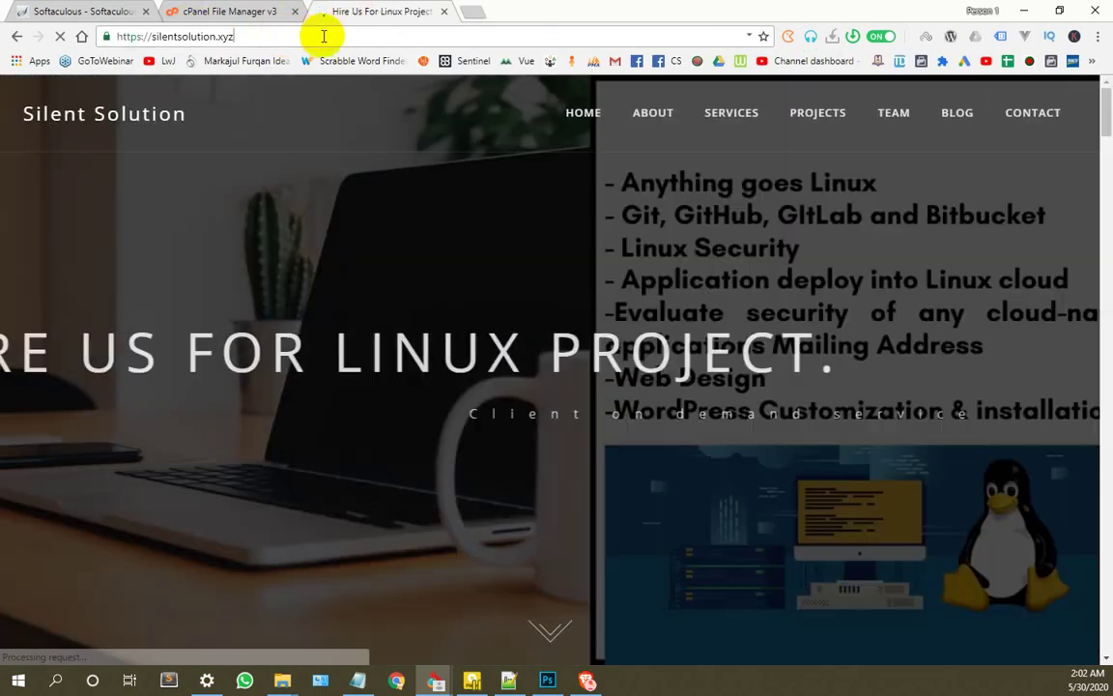
left_click(324, 36)
type("l")
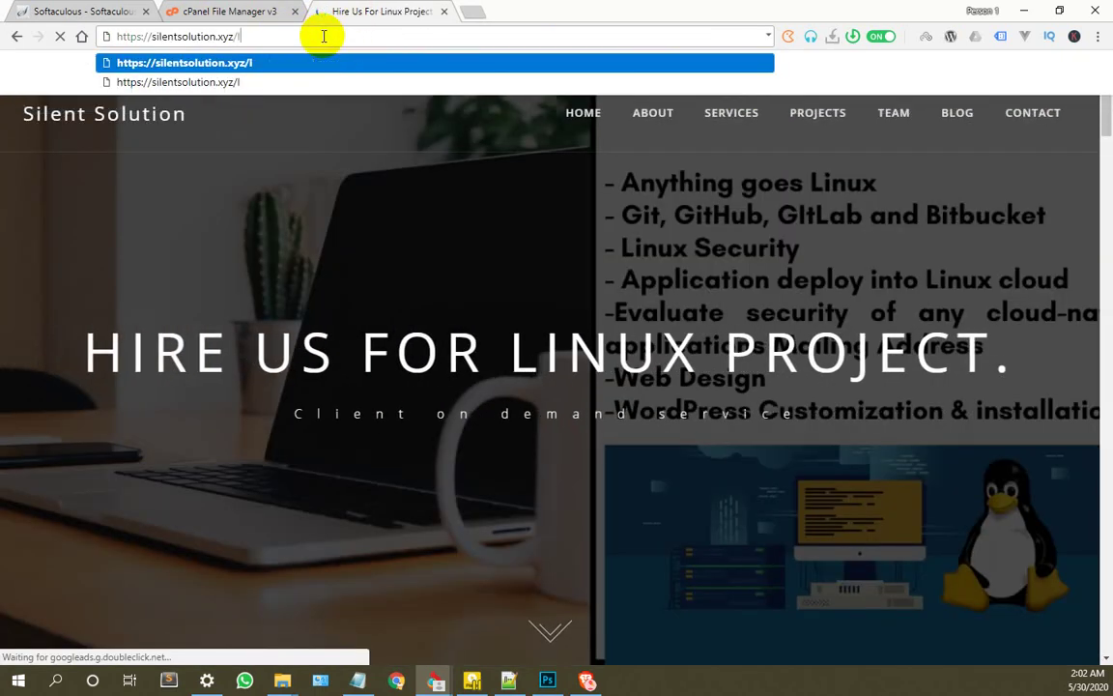
type("aravelapp")
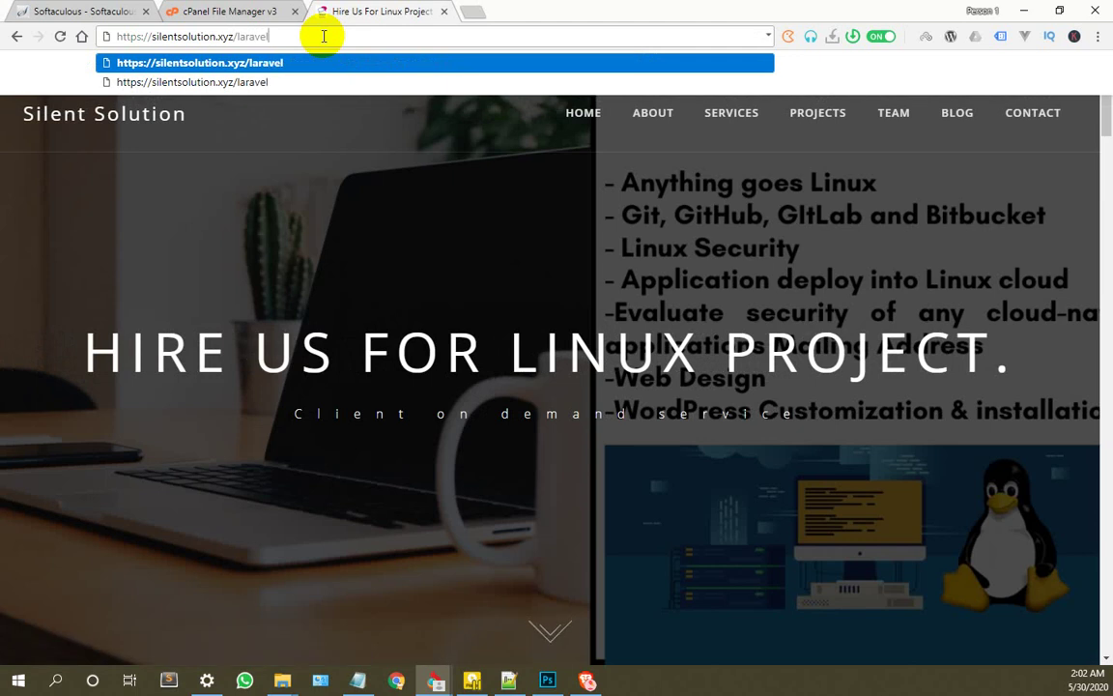
key("Return")
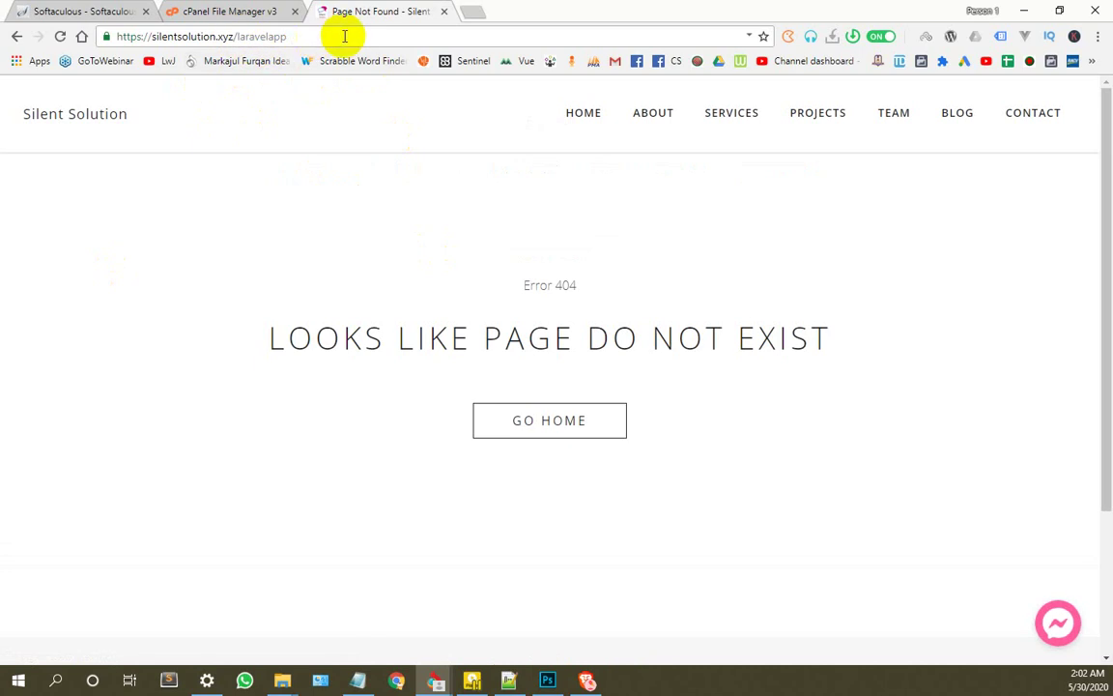
double_click(245, 36)
Recheck the 404 page, then return to the Softaculous Laravel install form.
left_click(220, 11)
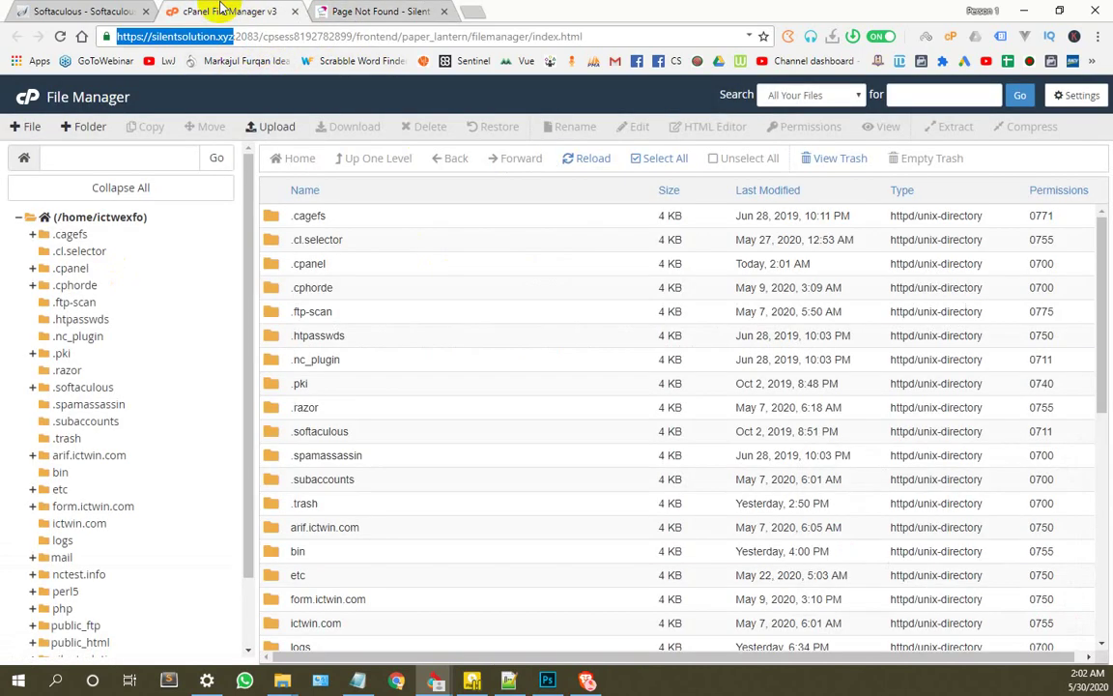
left_click(91, 10)
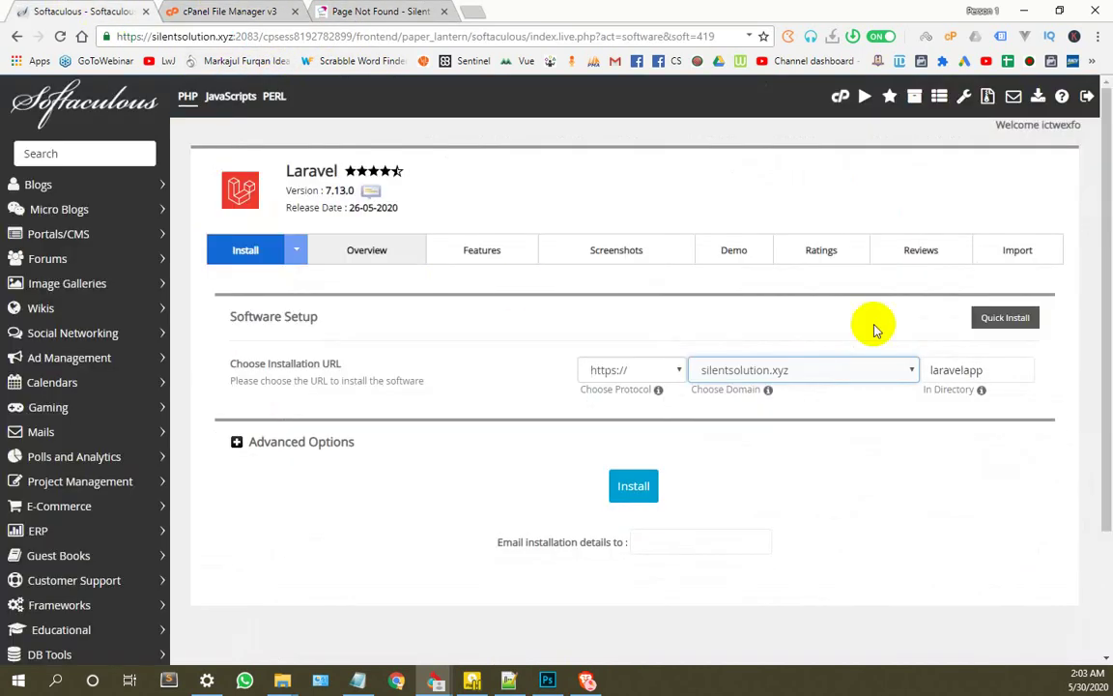
left_click(382, 11)
scroll(541, 325, "down", 2)
scroll(541, 325, "up", 2)
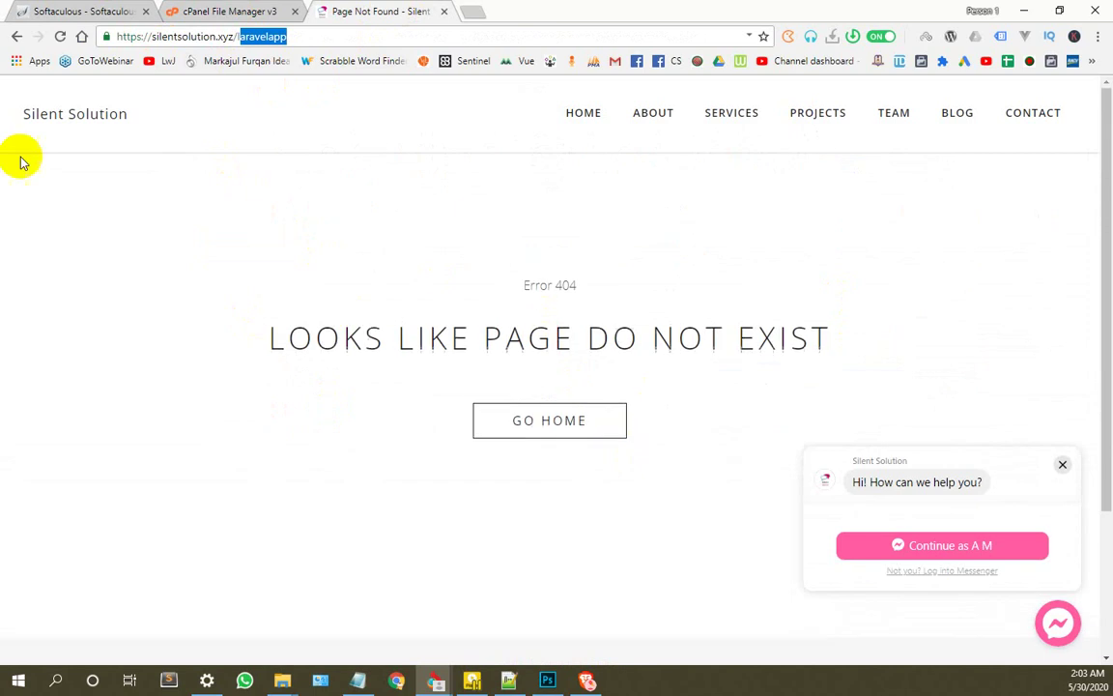
left_click(69, 14)
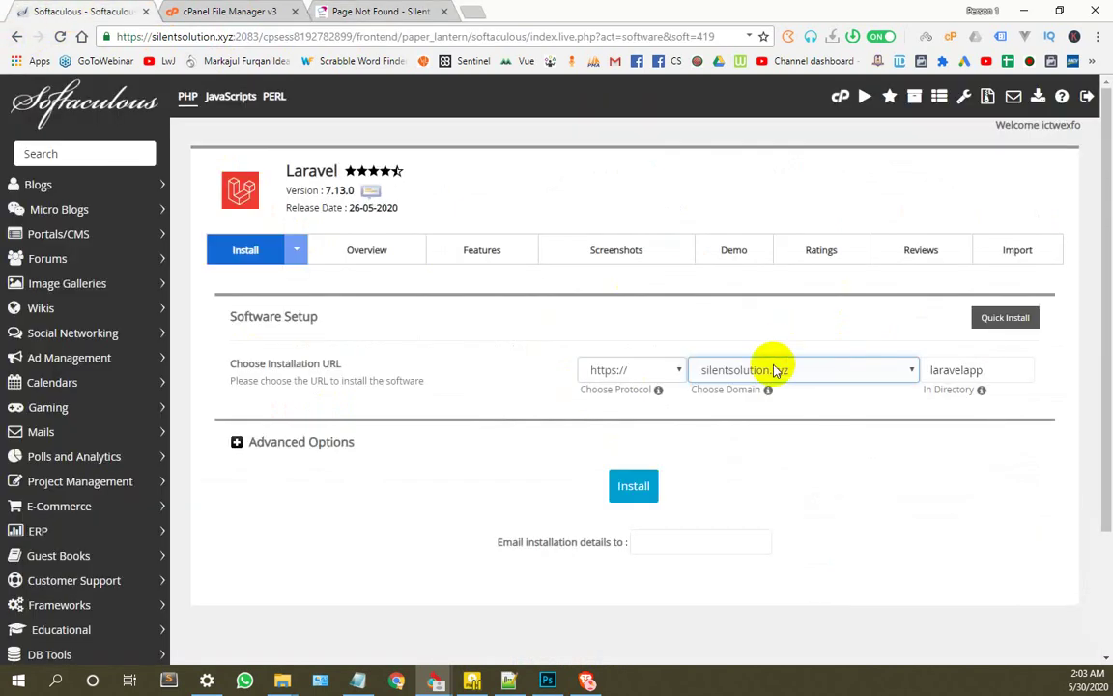
Install Laravel into laravelapp, then reload silentsolution.xyz/laravelapp to show the Laravel welcome page.
left_click(635, 488)
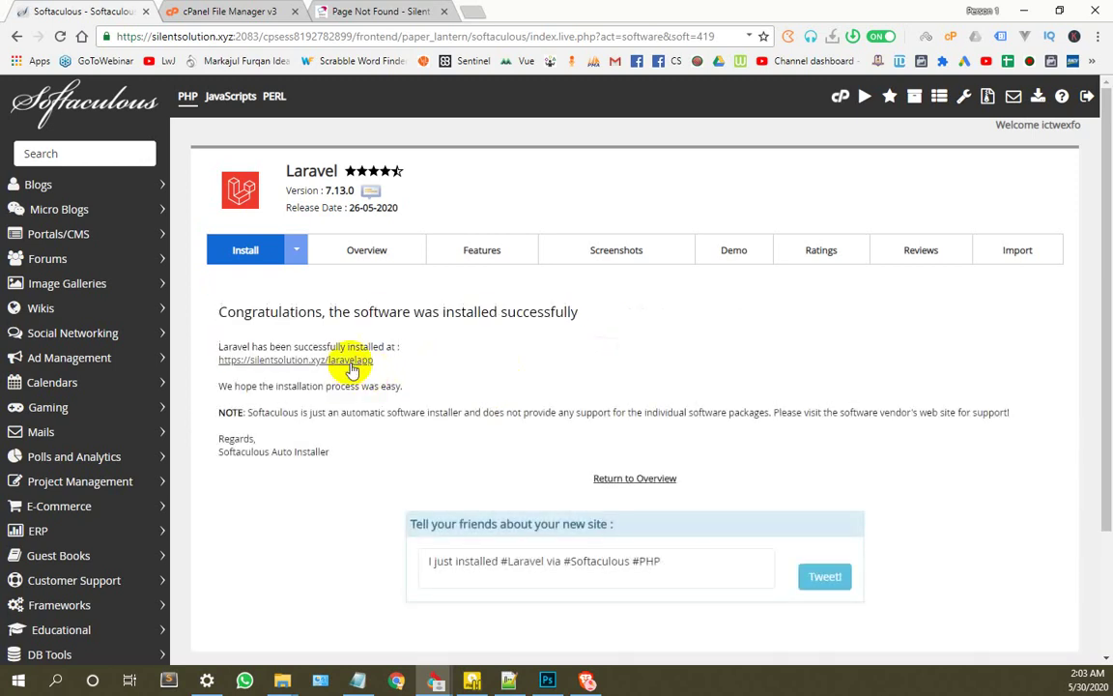
left_click(362, 11)
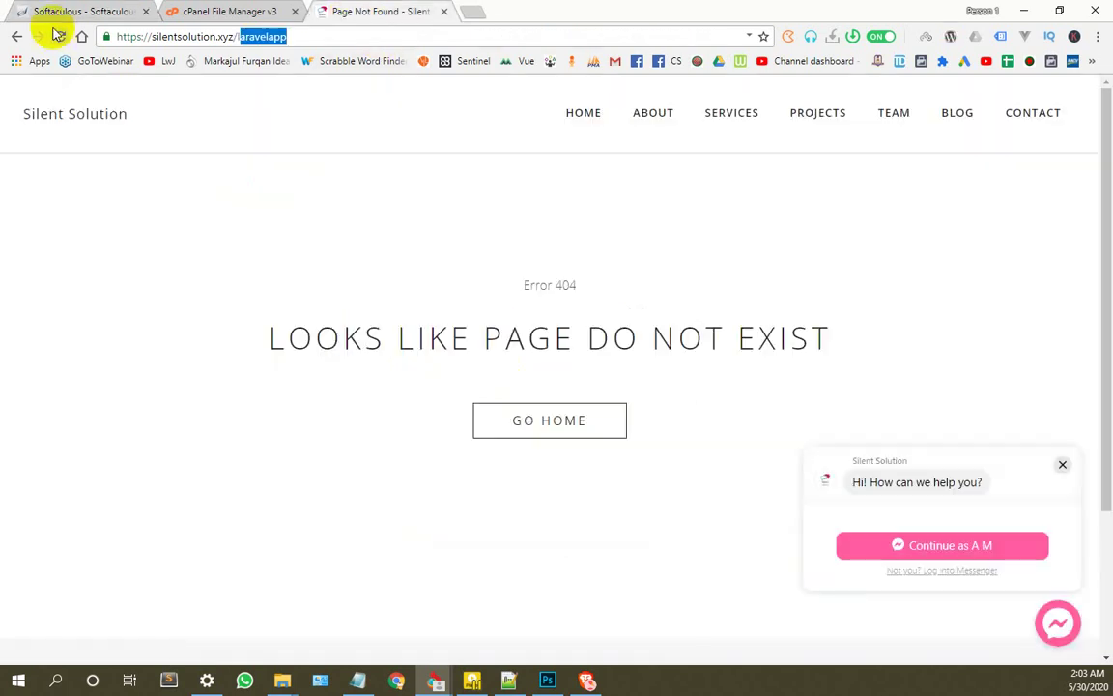
left_click(60, 37)
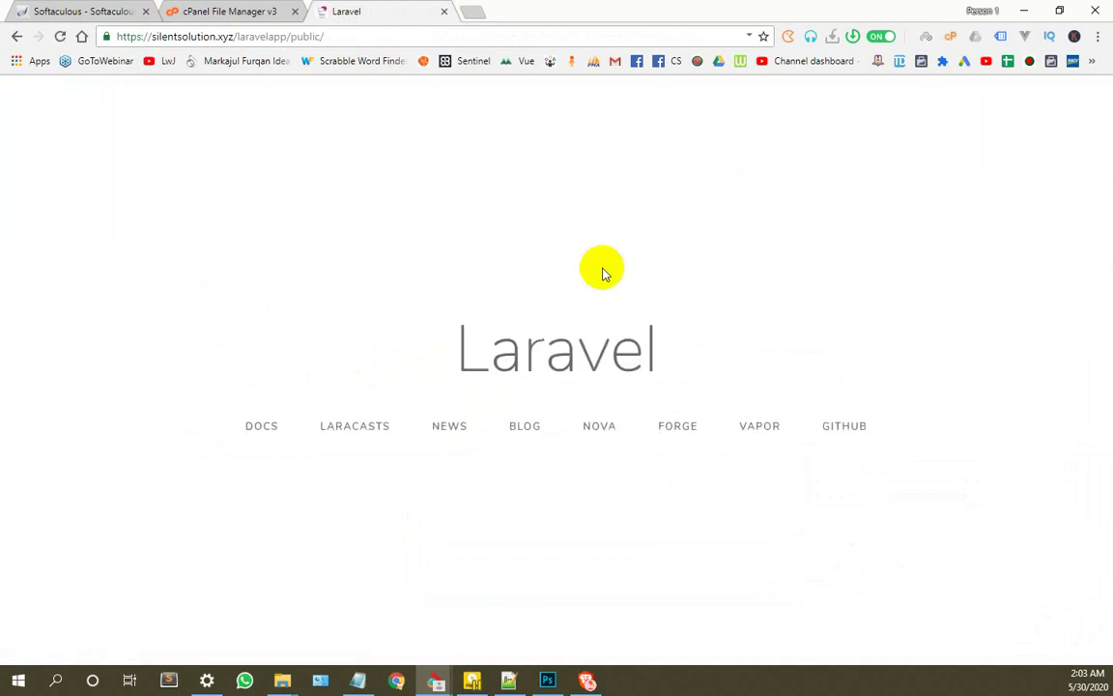
left_click(218, 14)
left_click_drag(117, 36, 234, 36)
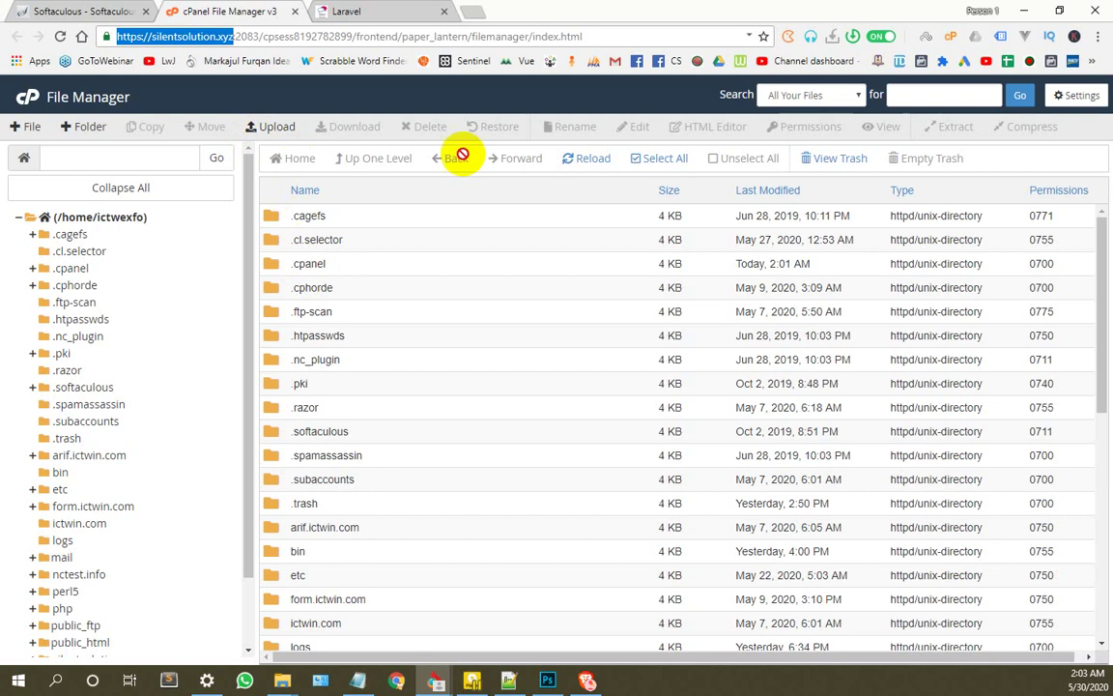
Refresh the listing, open silentsolution.xyz/laravelapp, and compare with the welcome page's Laravel heading.
left_click(587, 160)
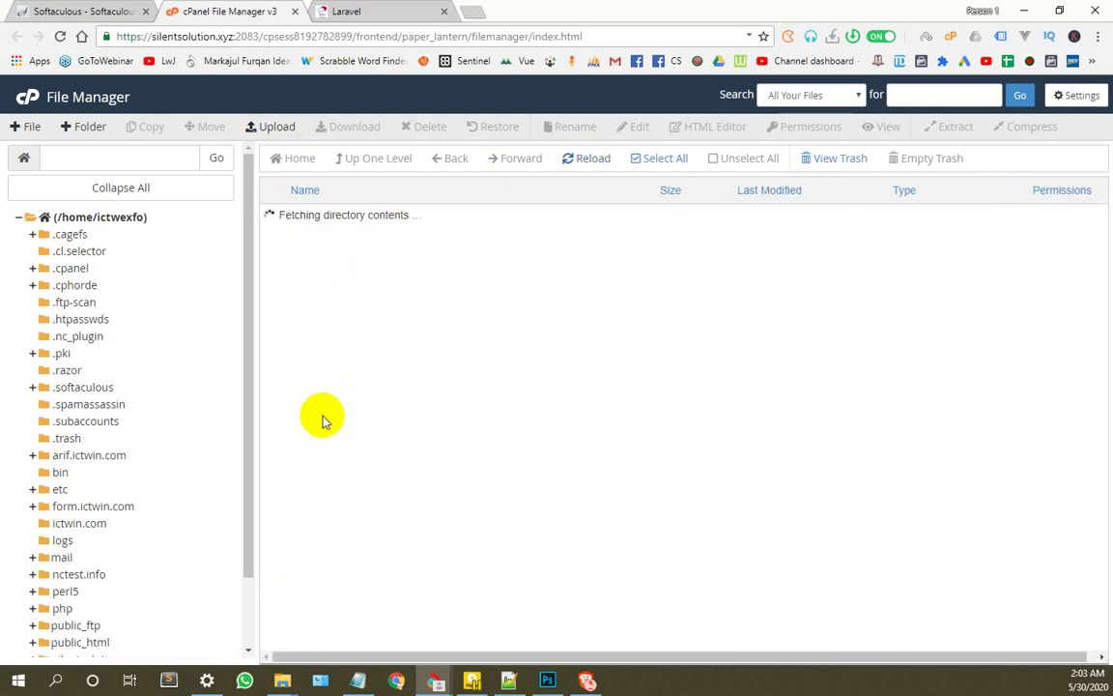
scroll(295, 410, "down", 4)
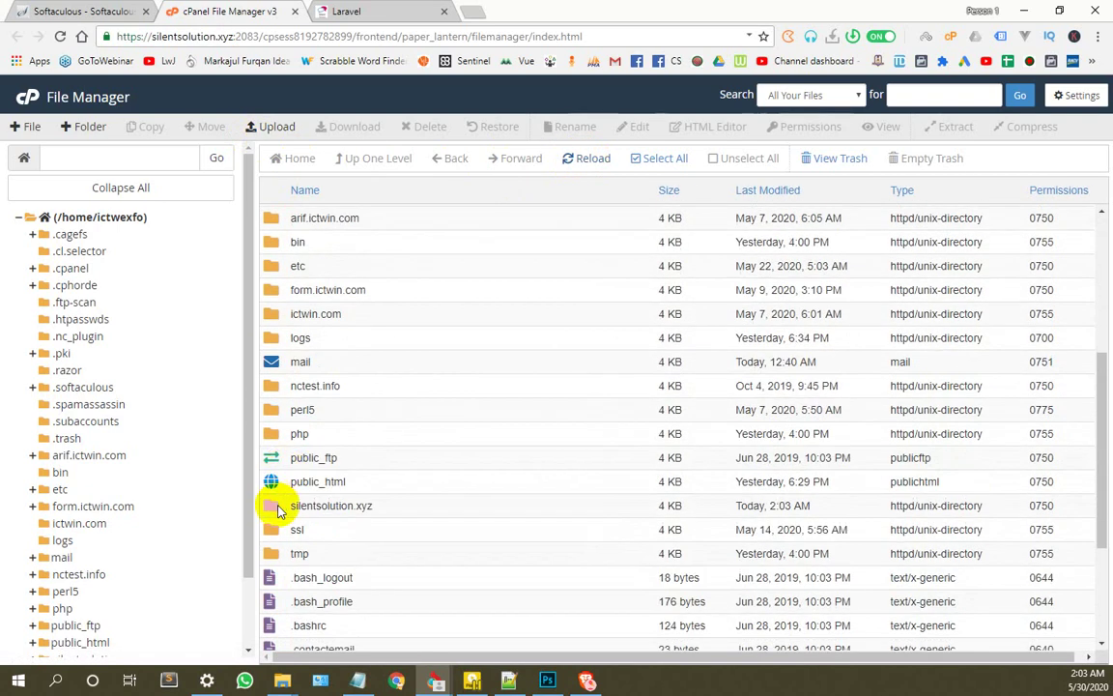
double_click(279, 510)
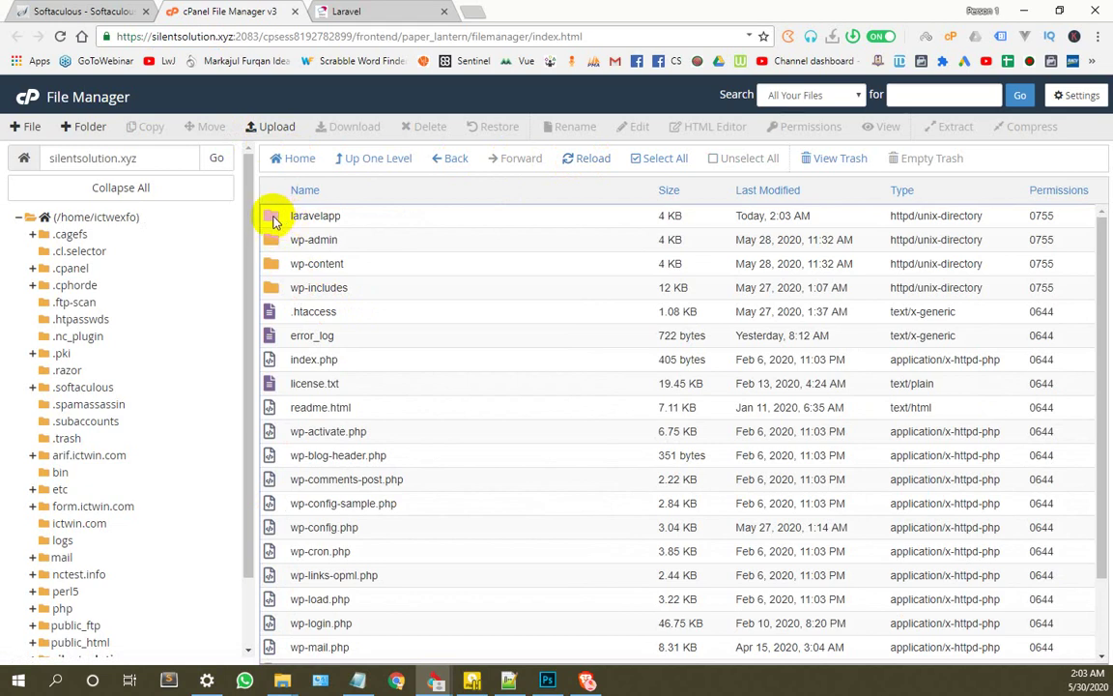
double_click(274, 217)
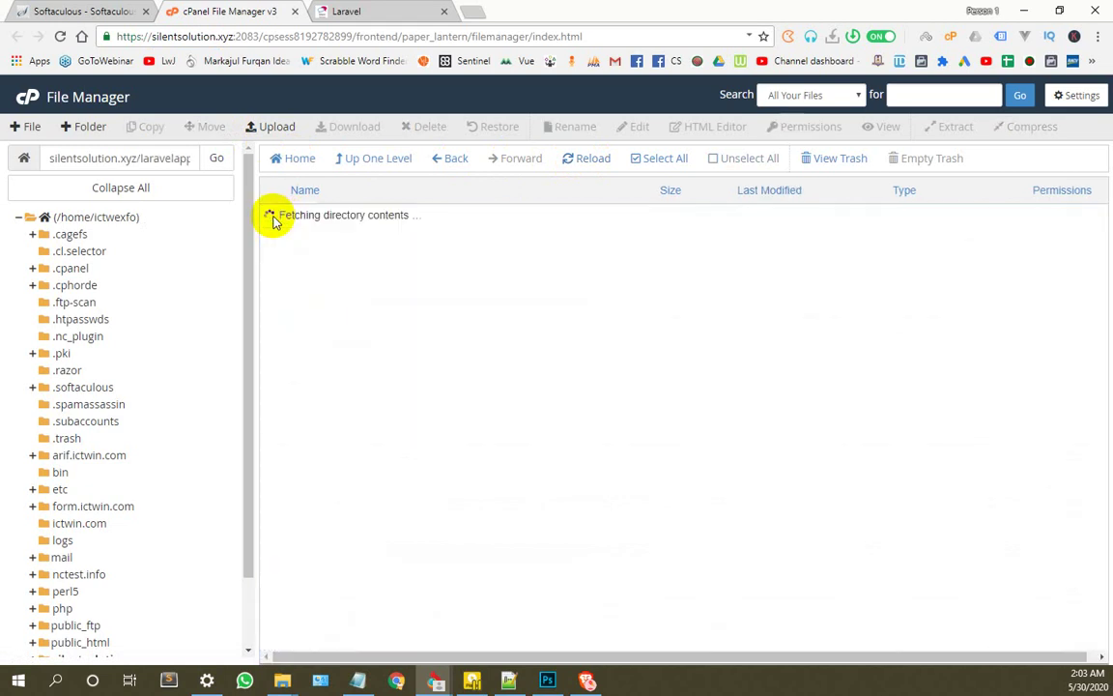
left_click(350, 10)
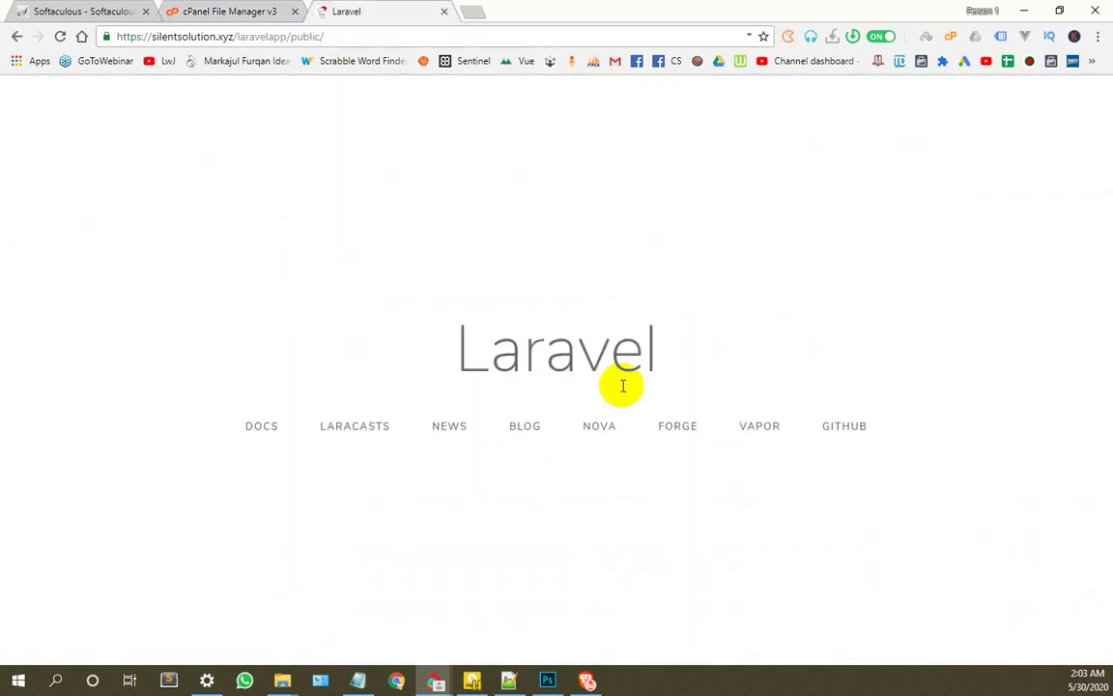
double_click(621, 352)
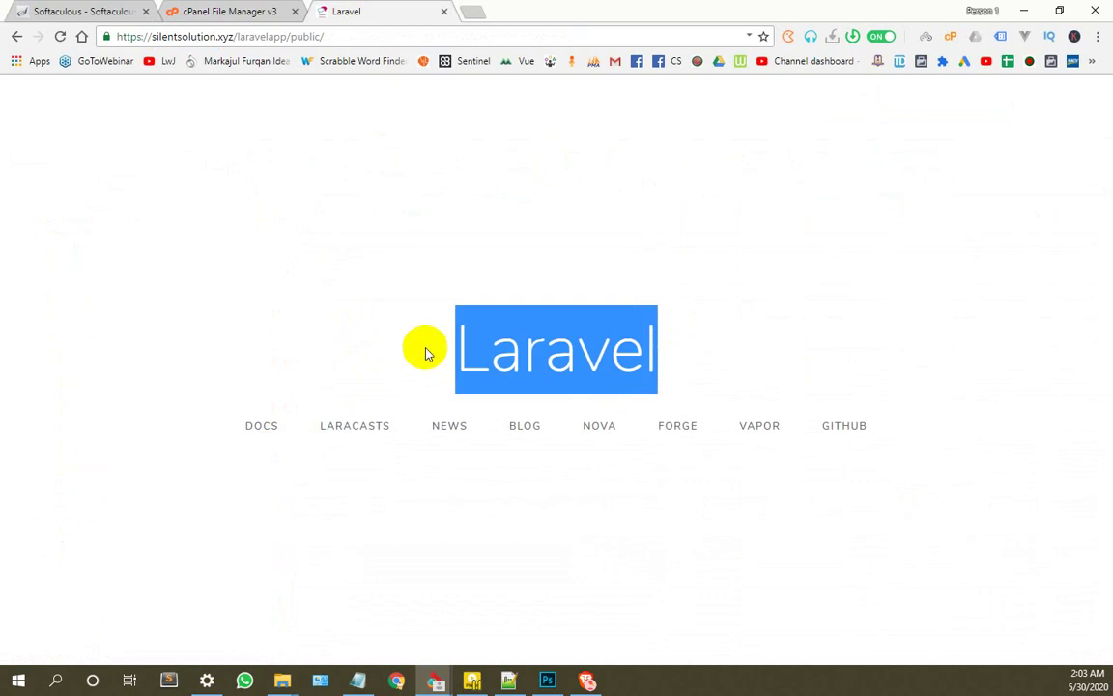
left_click(228, 12)
left_click(367, 12)
left_click(208, 11)
scroll(360, 373, "down", 3)
scroll(309, 442, "up", 3)
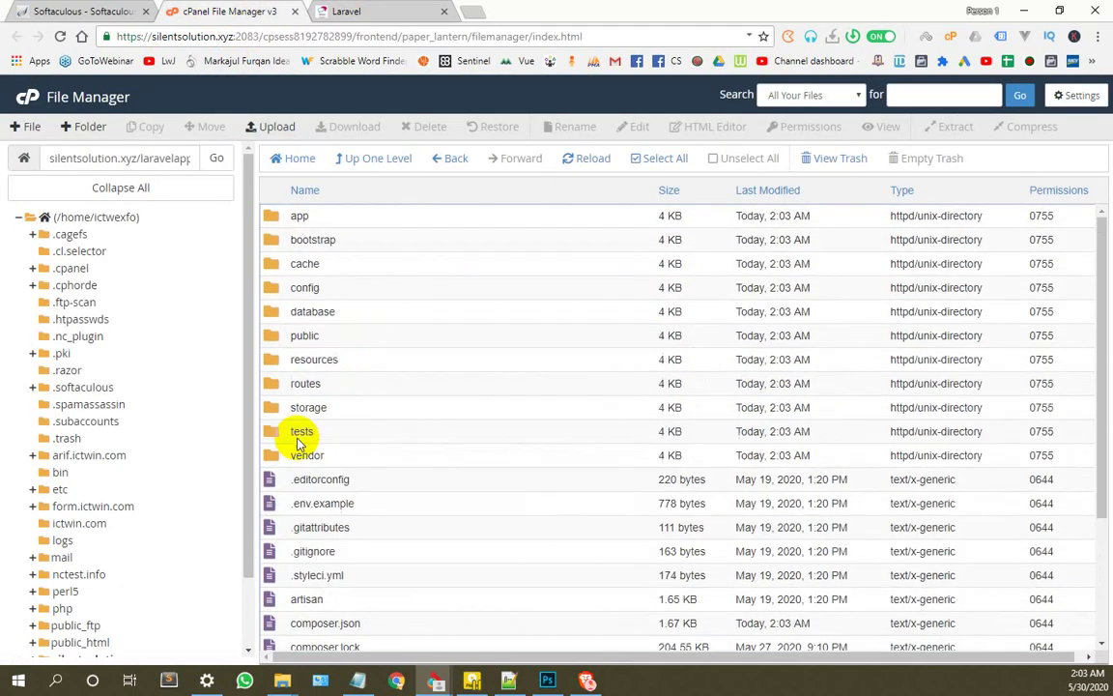
Open resources/views and load welcome.blade.php in the editor.
double_click(274, 360)
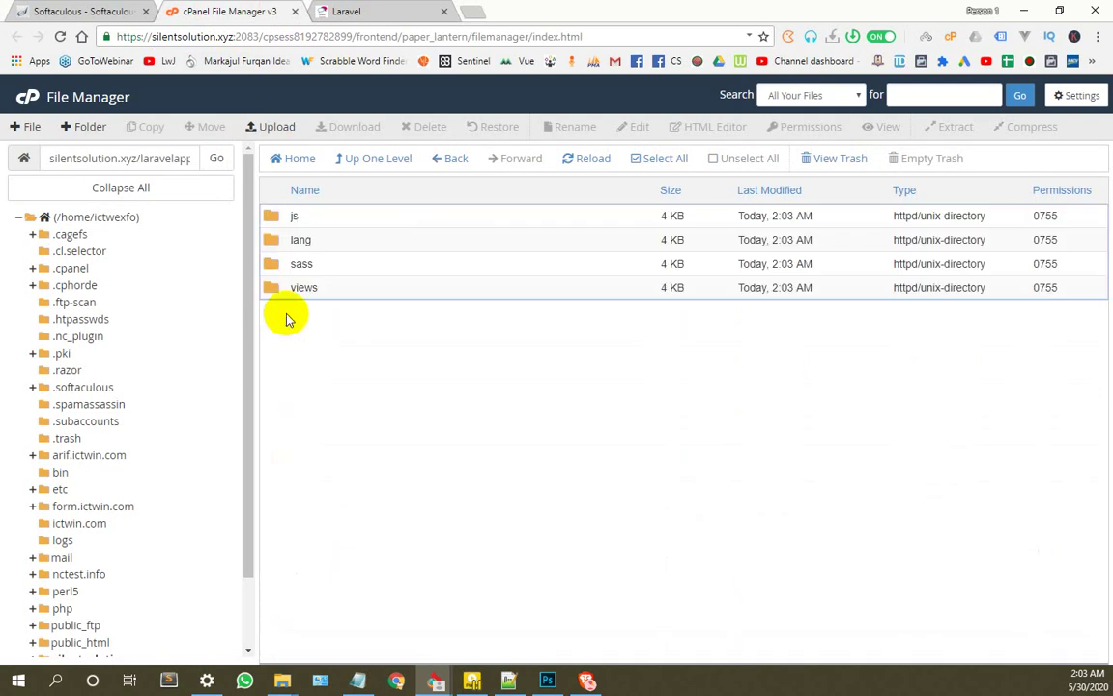
double_click(275, 290)
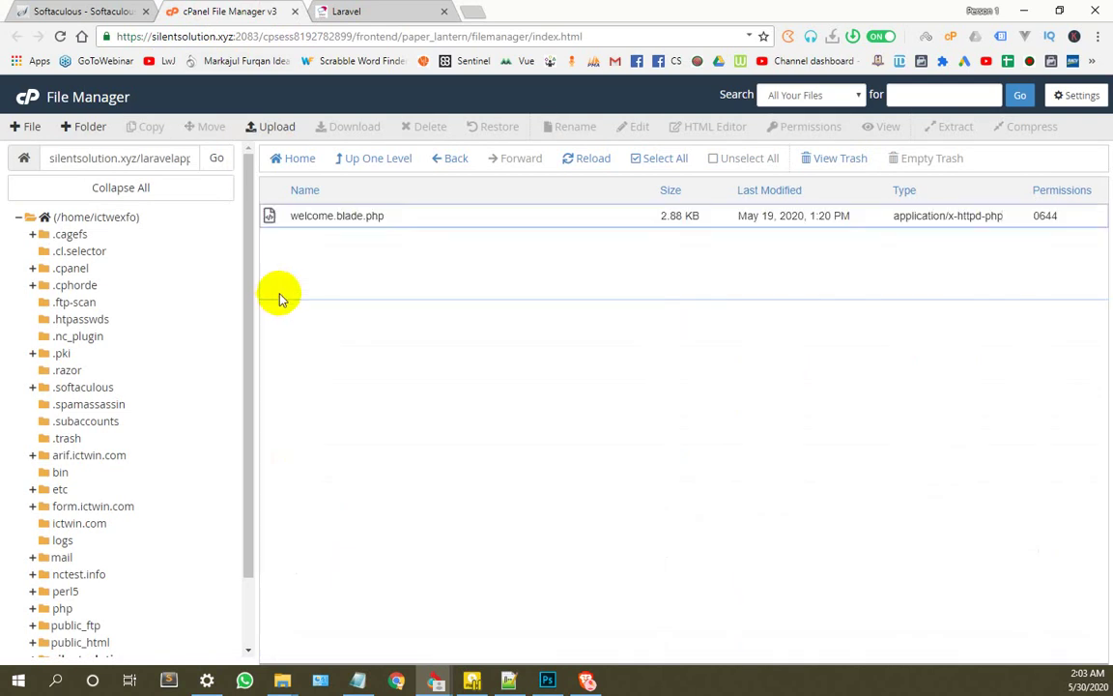
left_click(270, 218)
left_click(633, 132)
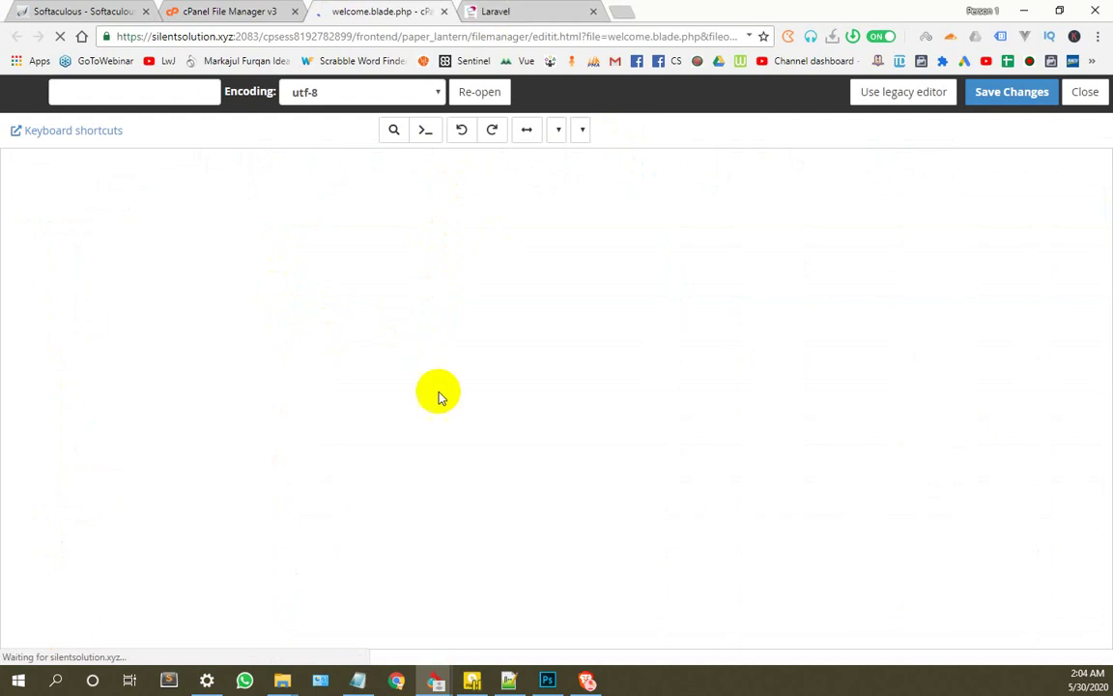
Replace the 'Laravel' heading on line 84 with 'Welcome to our New Laravel App'.
scroll(323, 382, "down", 15)
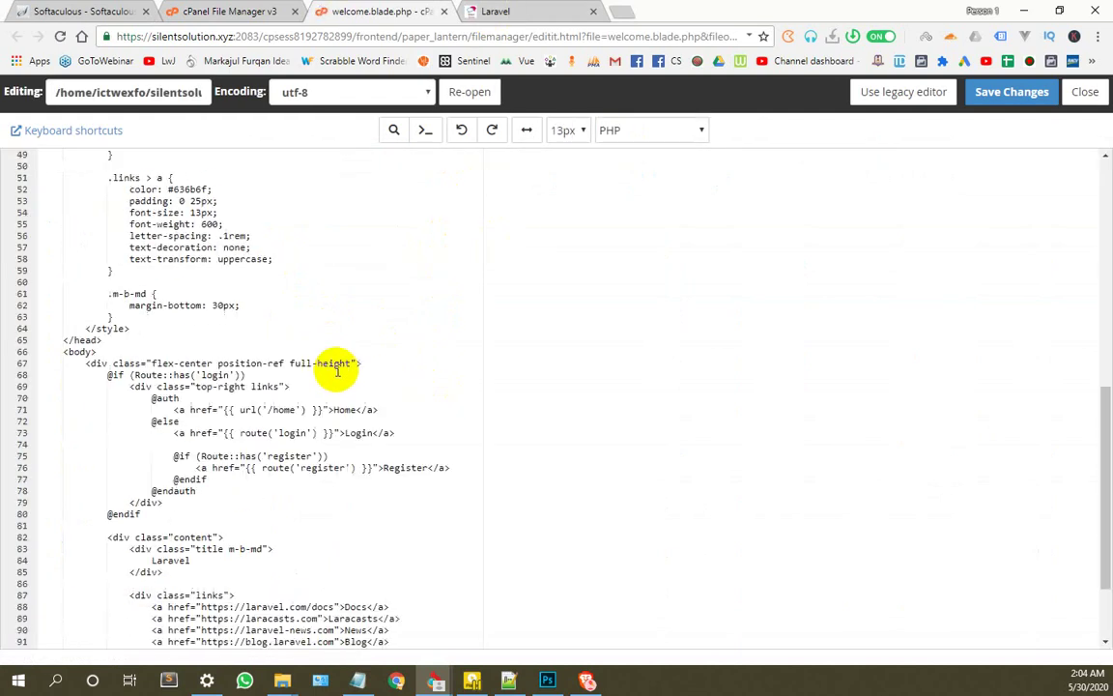
left_click(153, 446)
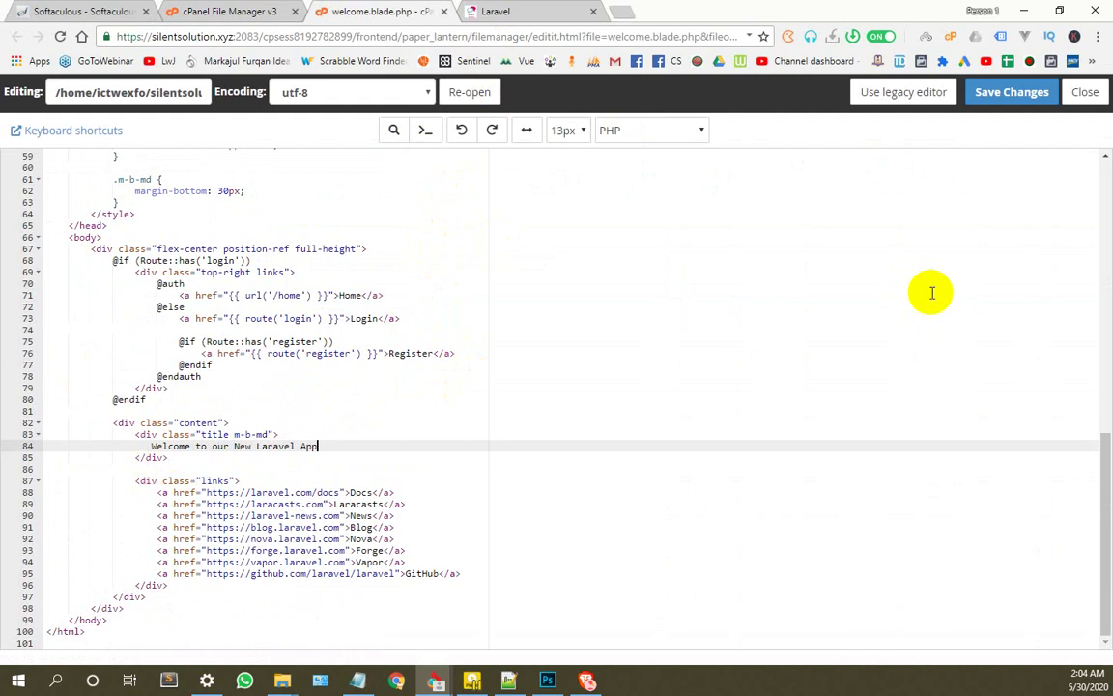
Reload the Laravel welcome page and select the new 'Welcome to our New Laravel App' heading.
left_click(534, 10)
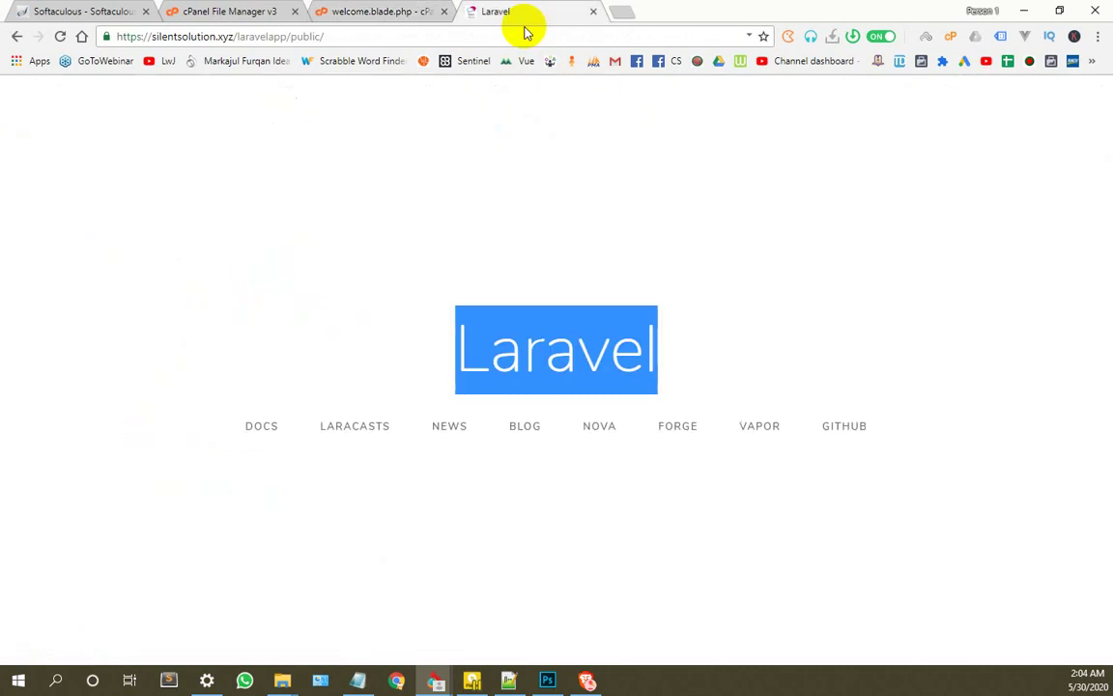
left_click(614, 354)
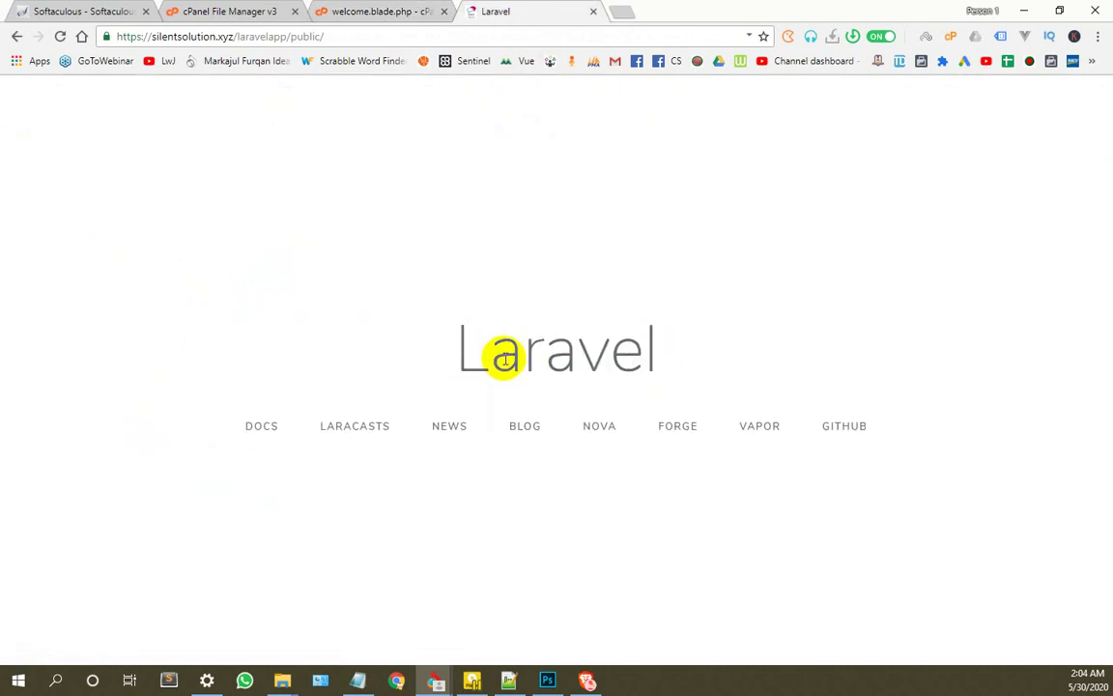
left_click(60, 36)
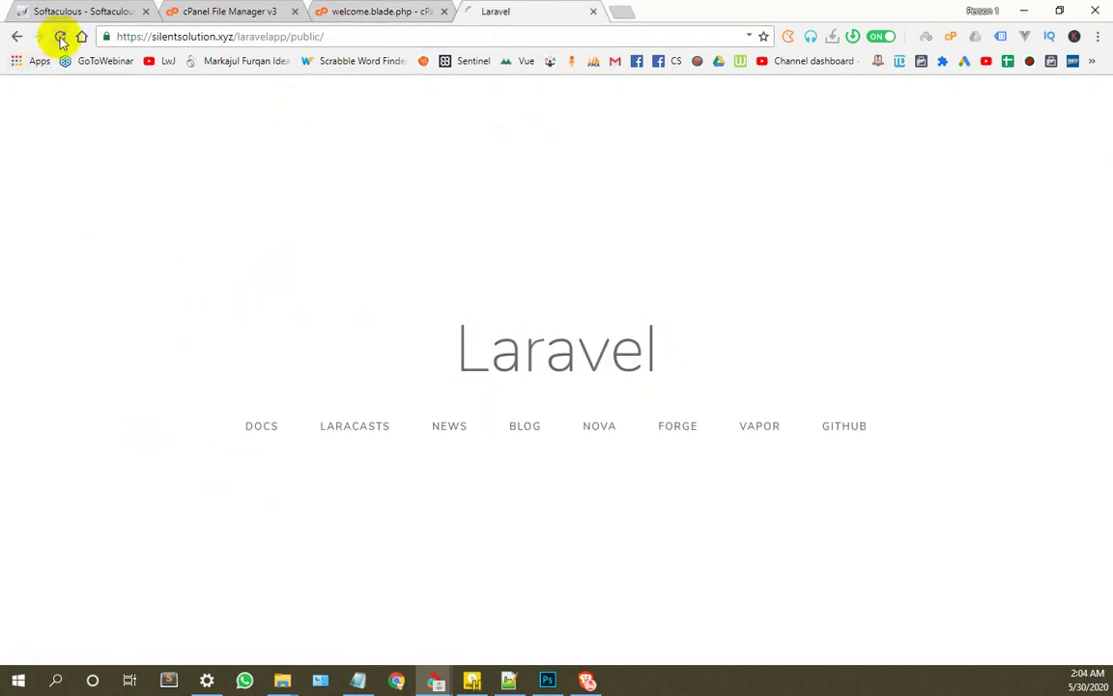
left_click(196, 358)
left_click_drag(196, 357, 1019, 356)
left_click(214, 442)
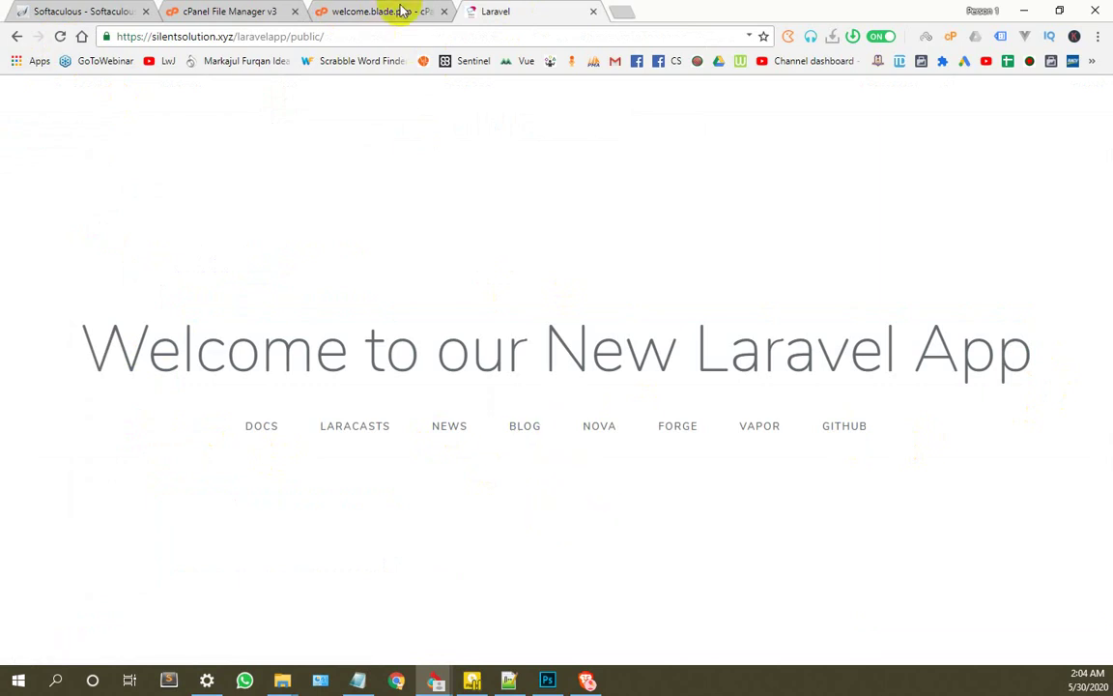
left_click_drag(1030, 357, 17, 385)
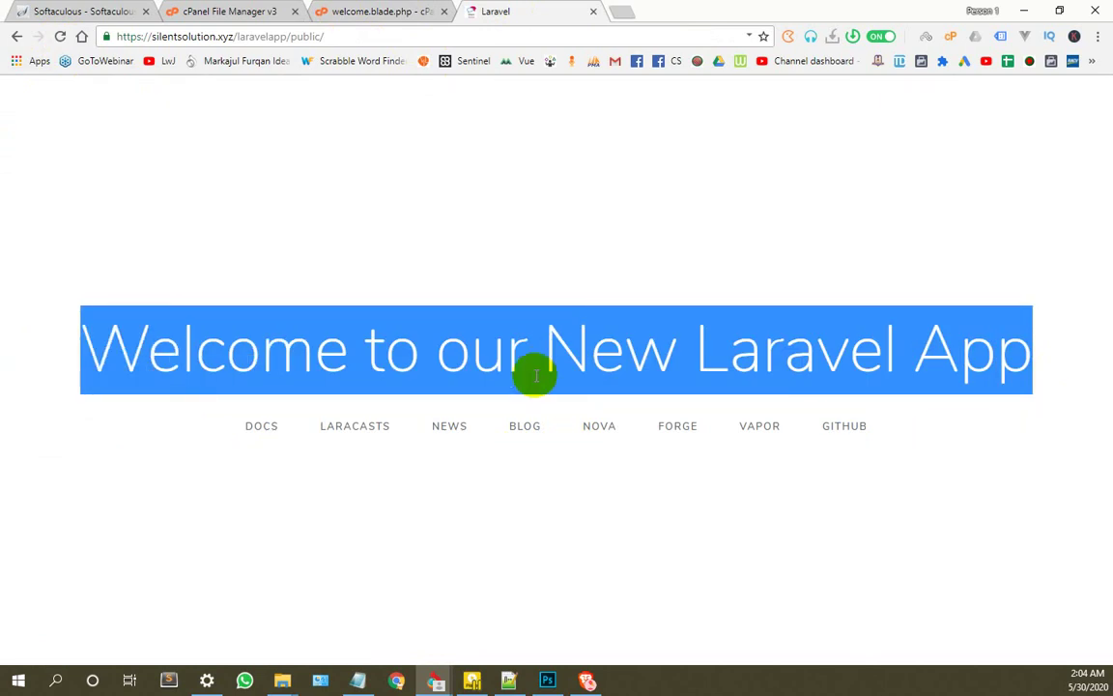